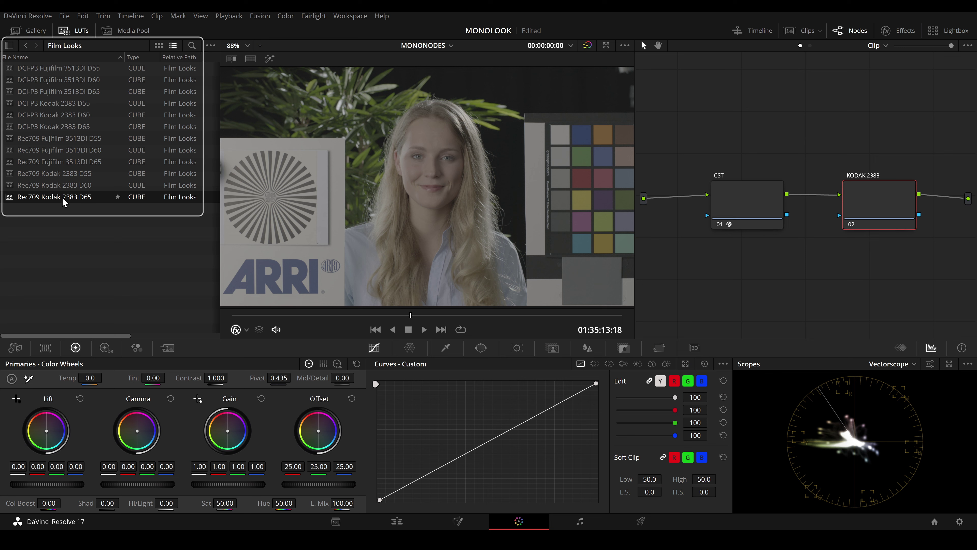
Apply the Rec709 Kodak 2383 D65 LUT to the KODAK 2383 node and enlarge the viewer
drag(64, 201, 886, 208)
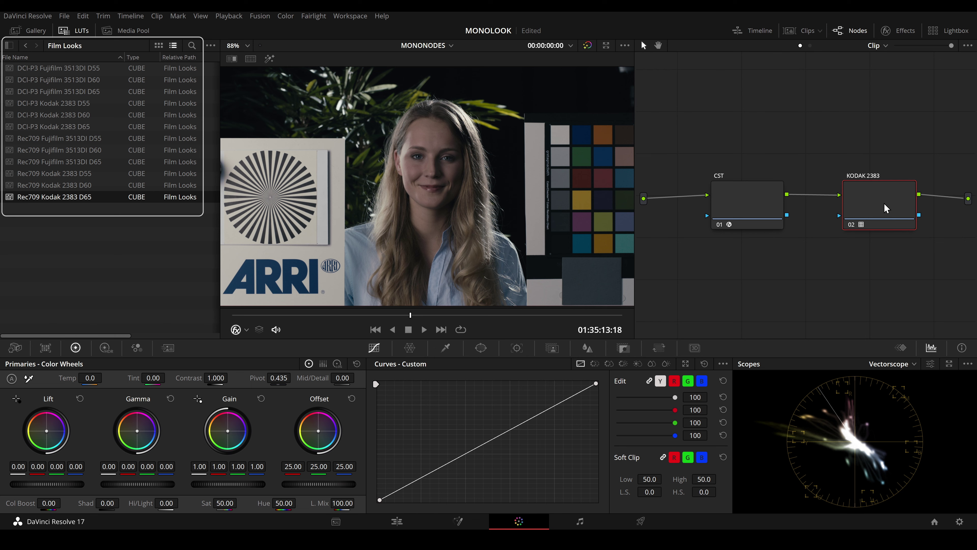
click(77, 34)
click(893, 37)
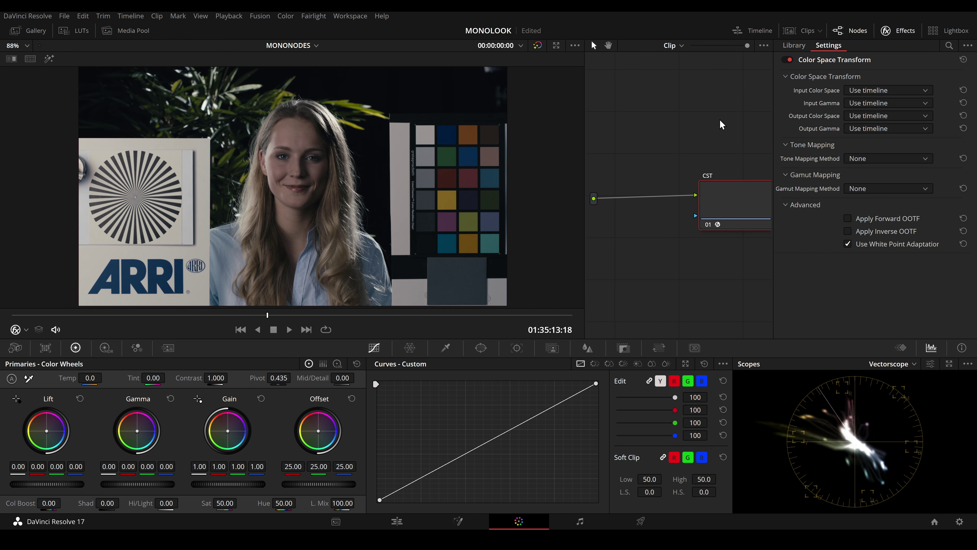
key(alt+f)
Set the CST input to ARRI Alexa / ARRI LogC and output to Rec.709 / Cineon Film Log
click(839, 91)
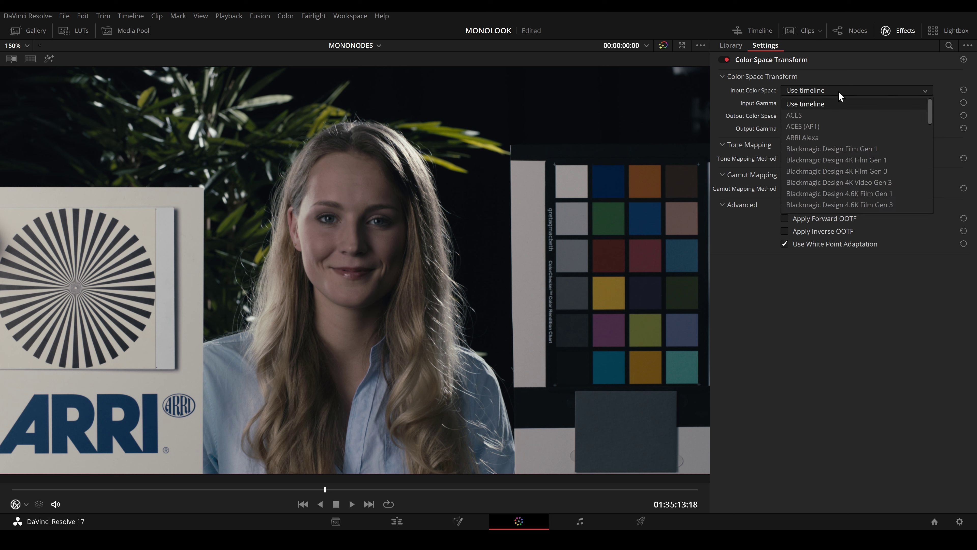
click(804, 137)
click(810, 103)
click(812, 162)
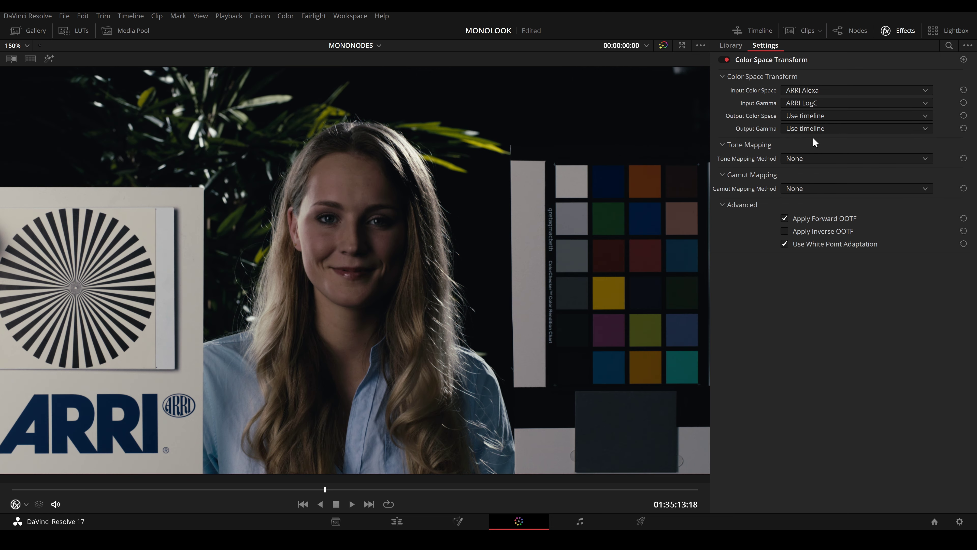
click(809, 116)
click(811, 216)
click(815, 130)
drag(930, 161, 927, 178)
click(823, 220)
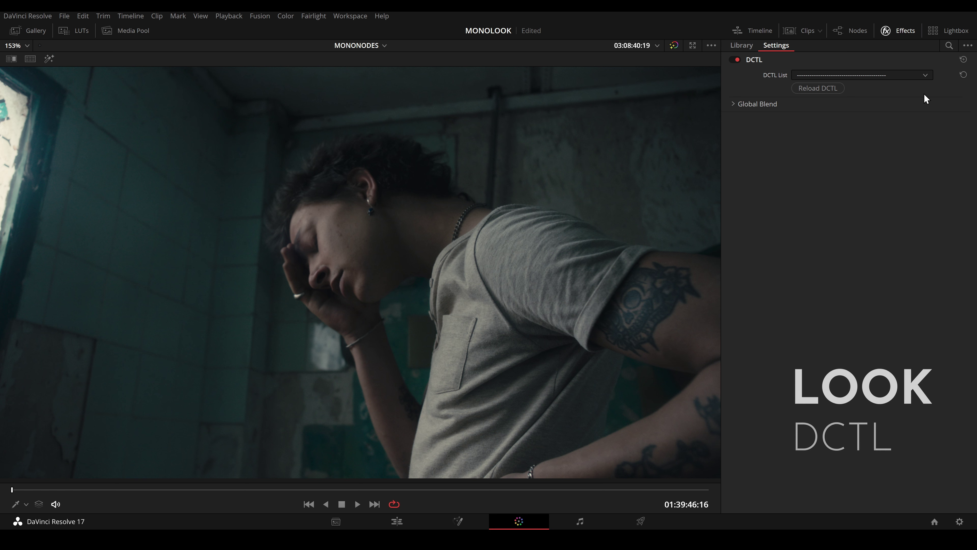
Try the MONO-LOOK-200T-v1.0 DCTL, then switch to MONO-LOOK-250D-v1.0
click(925, 75)
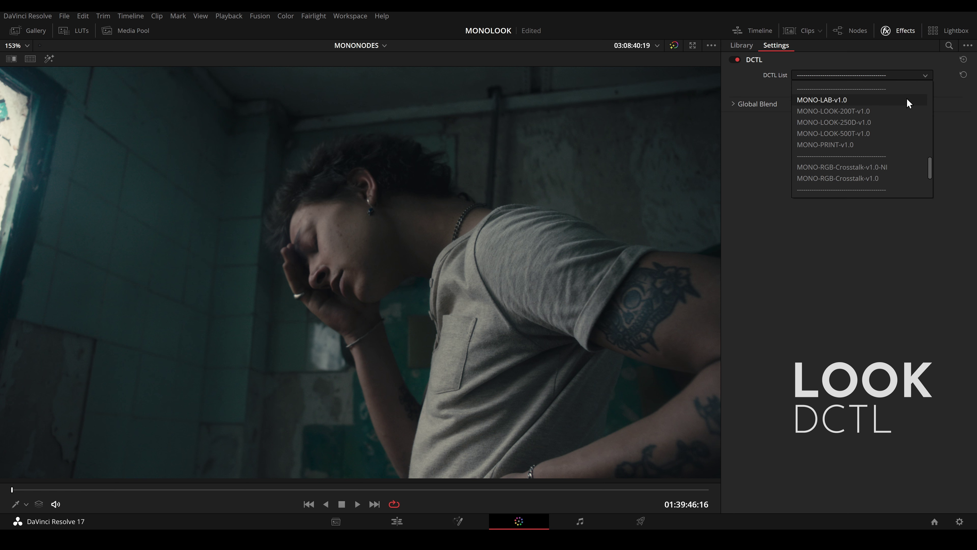
click(902, 111)
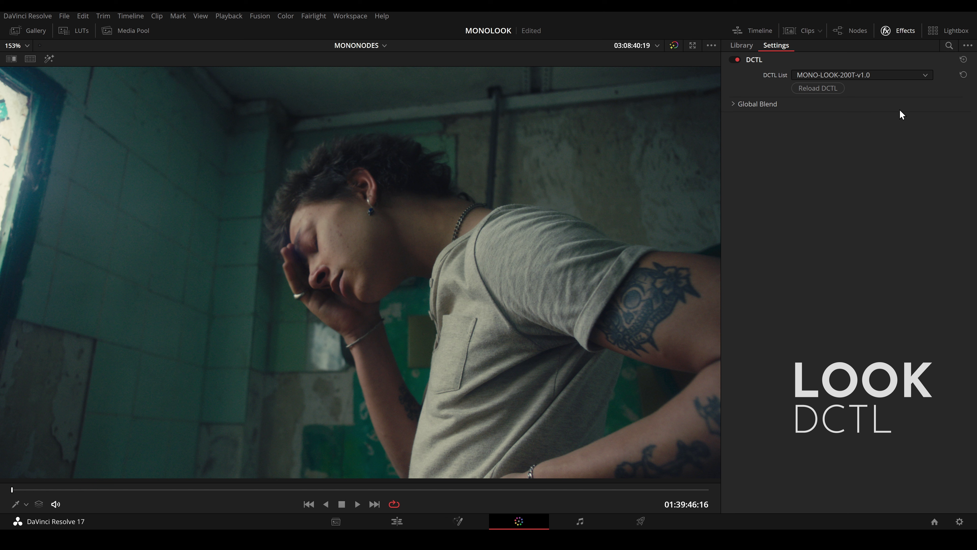
click(889, 73)
click(879, 120)
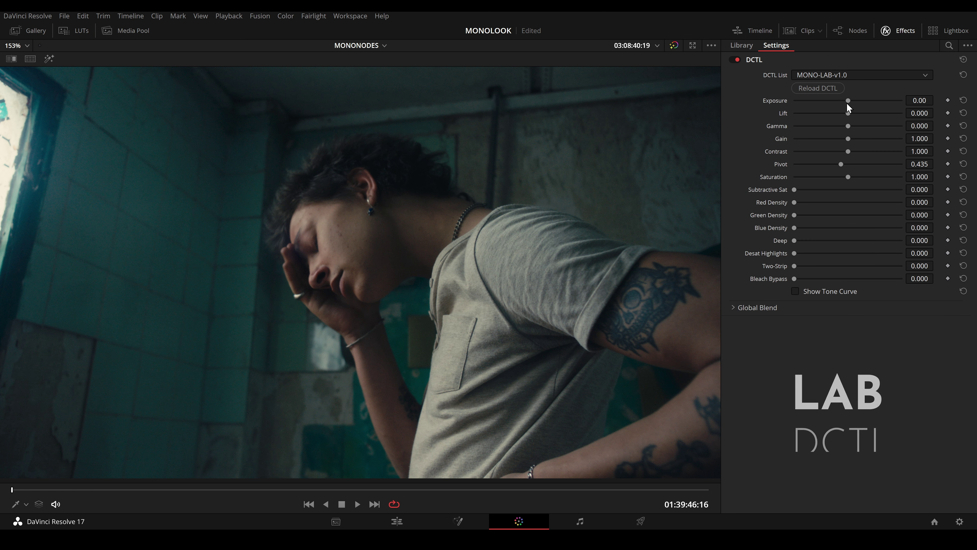
Raise the MONO-LAB Exposure and set Gain to 1.189, then play the clip
drag(849, 100, 848, 127)
mouse_move(848, 138)
mouse_down()
mouse_move(888, 141)
mouse_move(833, 142)
mouse_move(848, 140)
mouse_move(854, 159)
mouse_move(813, 166)
mouse_move(859, 152)
mouse_up()
key(space)
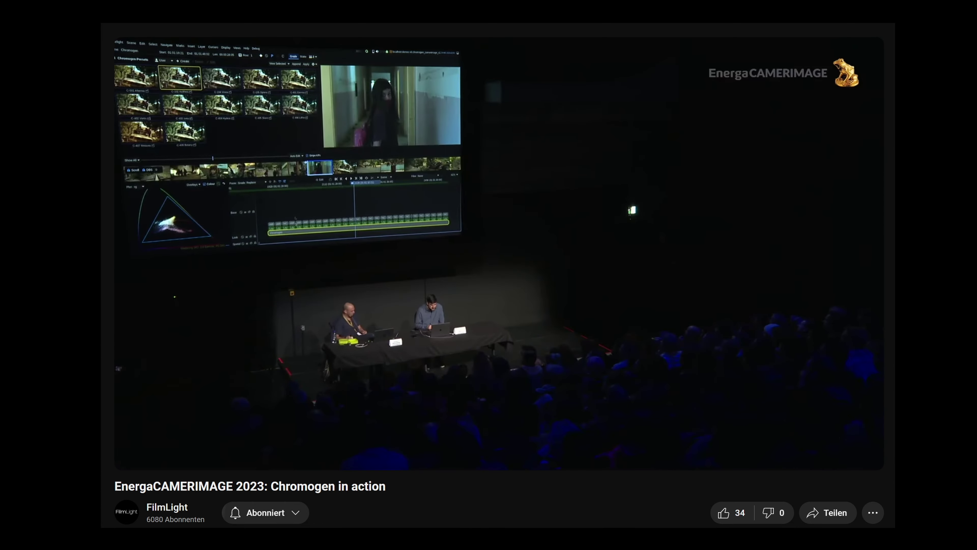
Jump the Chromogen in action video to about 16:43 for the crosstalk demonstration
mouse_move(131, 458)
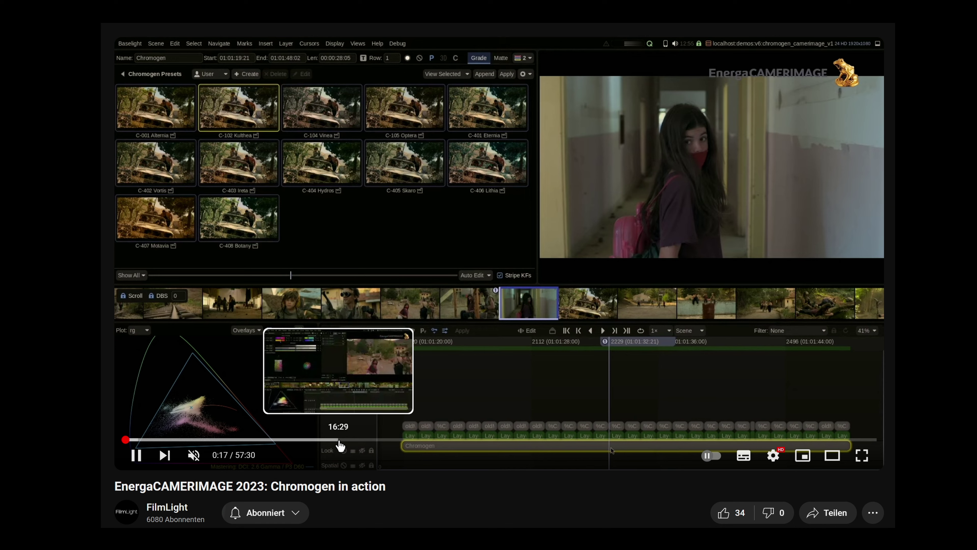
click(342, 439)
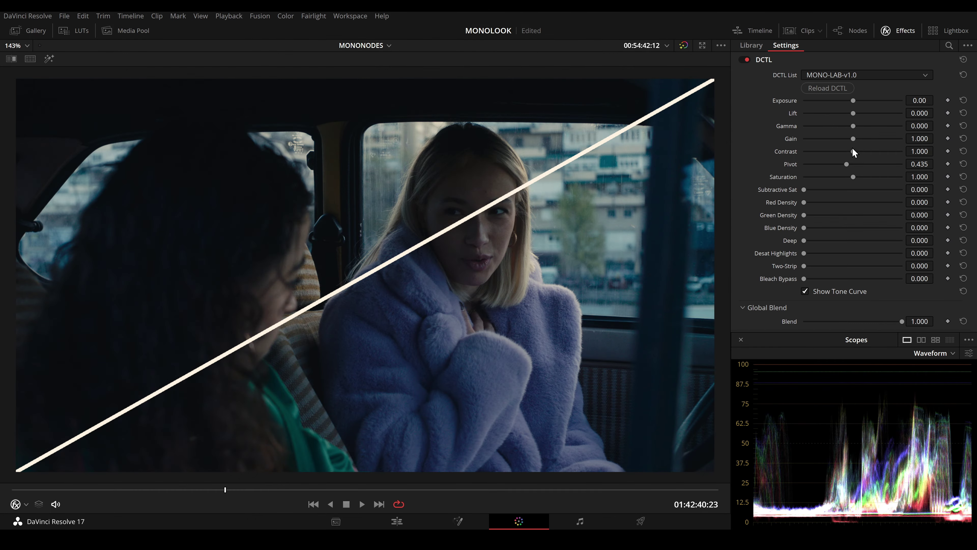
Set contrast 1.295, pivot 0.218, gamma 0.106 and gain about 0.666, checking the tone curve
drag(853, 152, 828, 139)
click(853, 125)
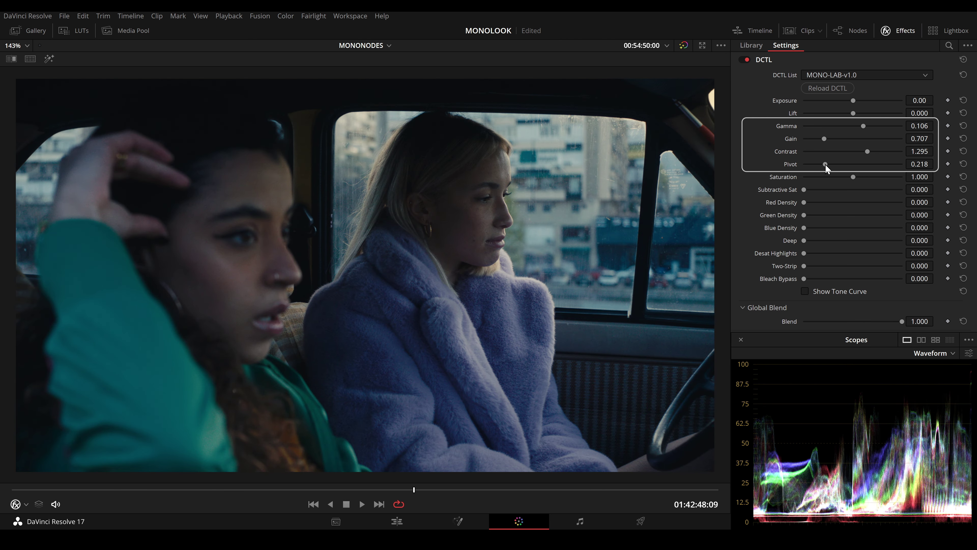
click(834, 291)
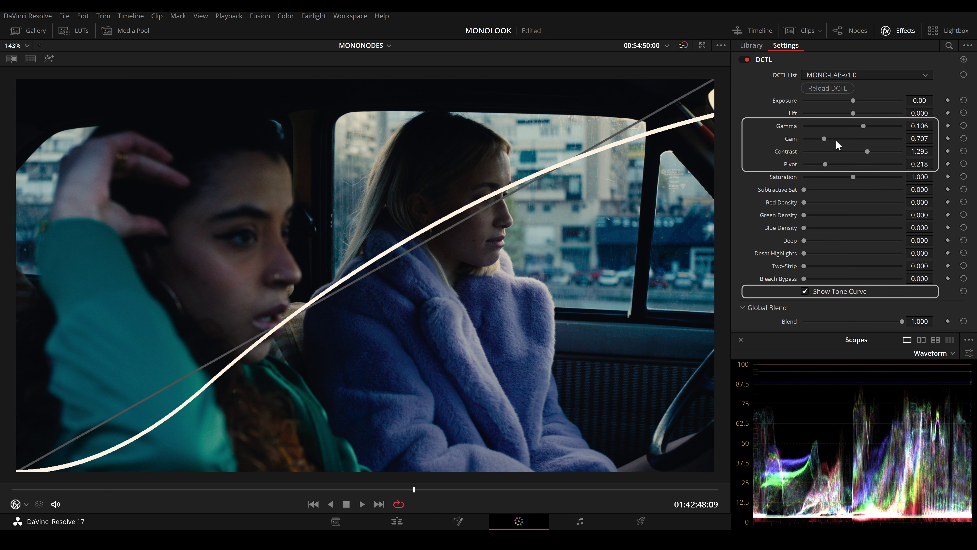
drag(824, 139, 873, 129)
click(822, 292)
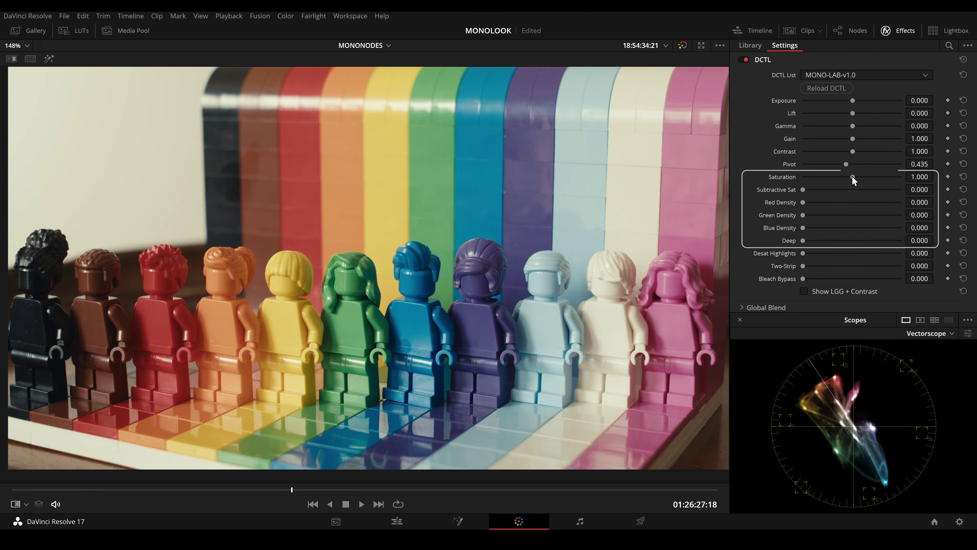
Settle Saturation around 1.28 and test Red Density before resetting it to 0.000
mouse_move(852, 176)
mouse_down()
mouse_move(900, 176)
mouse_move(801, 179)
mouse_move(839, 180)
mouse_up()
drag(853, 177, 902, 176)
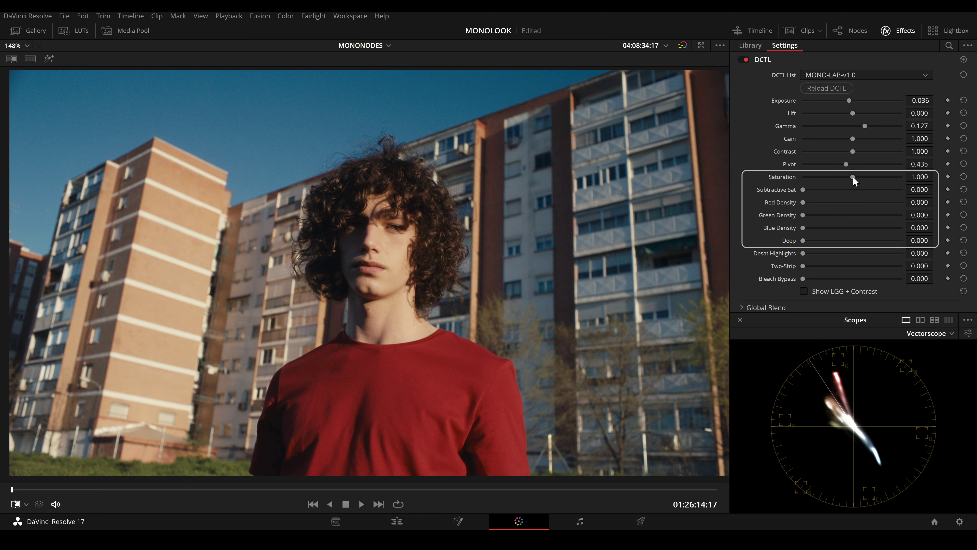
drag(853, 176, 904, 183)
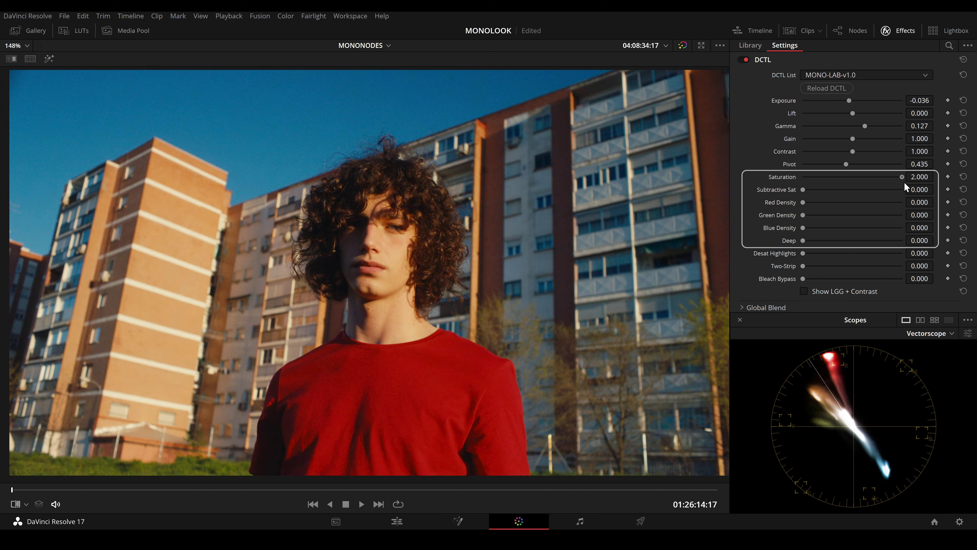
mouse_move(904, 181)
mouse_down()
mouse_move(802, 195)
mouse_move(867, 176)
mouse_up()
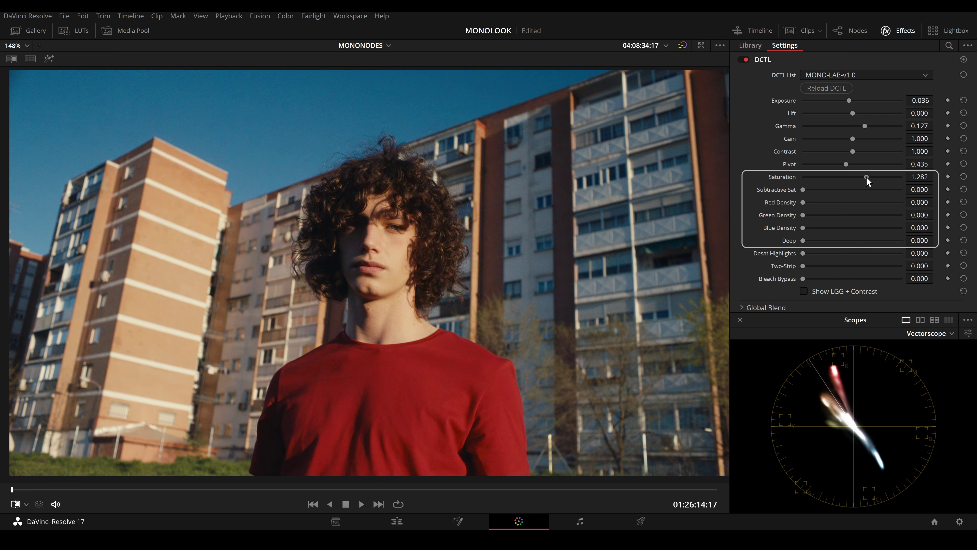
drag(803, 201, 829, 202)
double_click(828, 202)
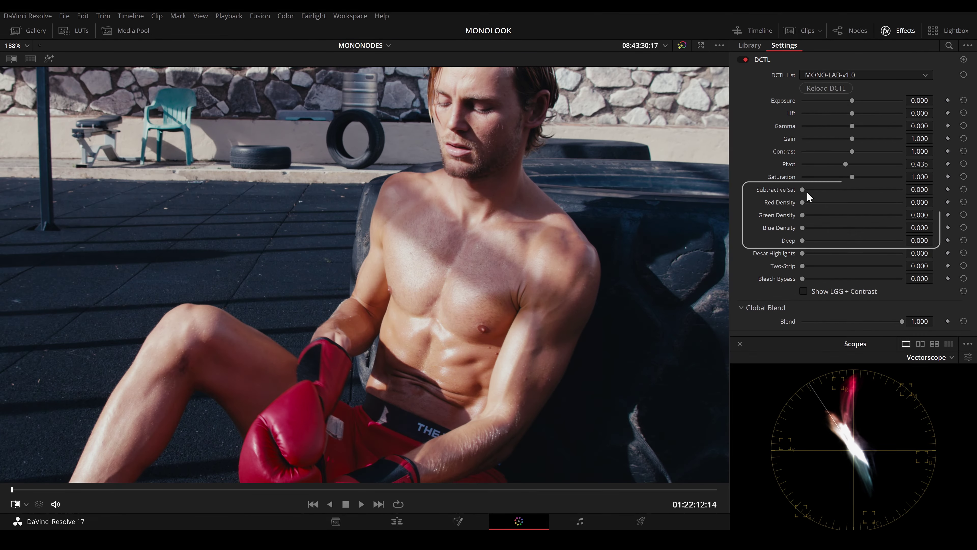
Add Subtractive Sat and raise Deep to about 0.755, comparing the grade via Global Blend
drag(803, 190, 887, 191)
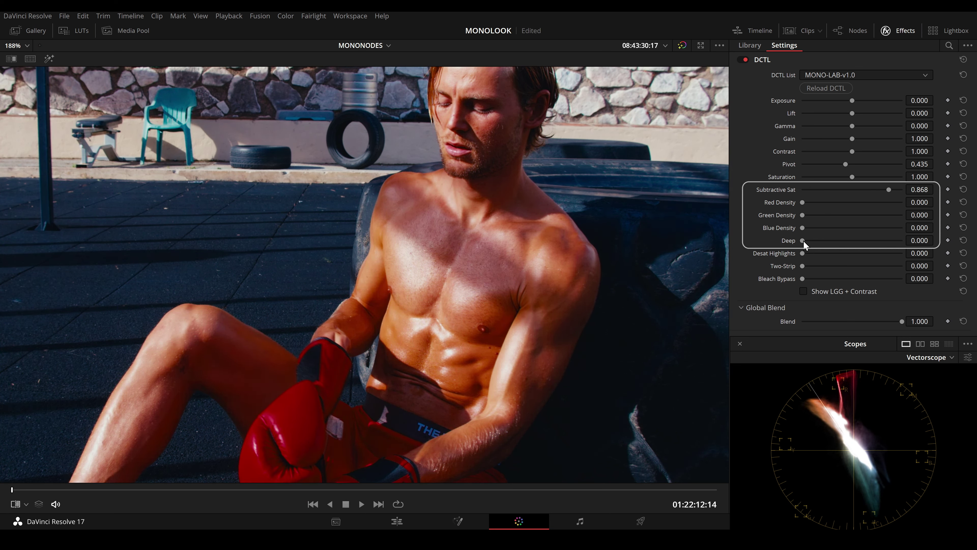
drag(804, 242, 880, 242)
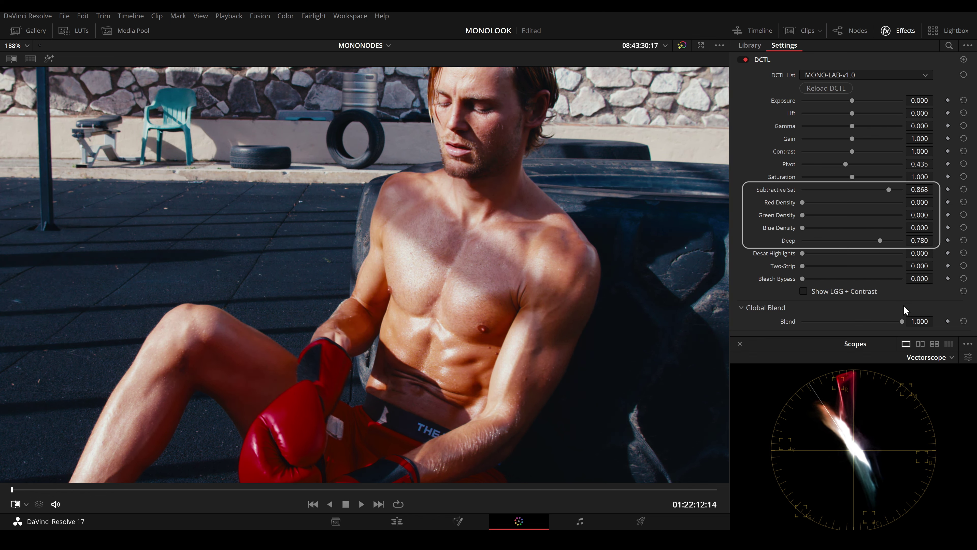
drag(902, 322, 926, 318)
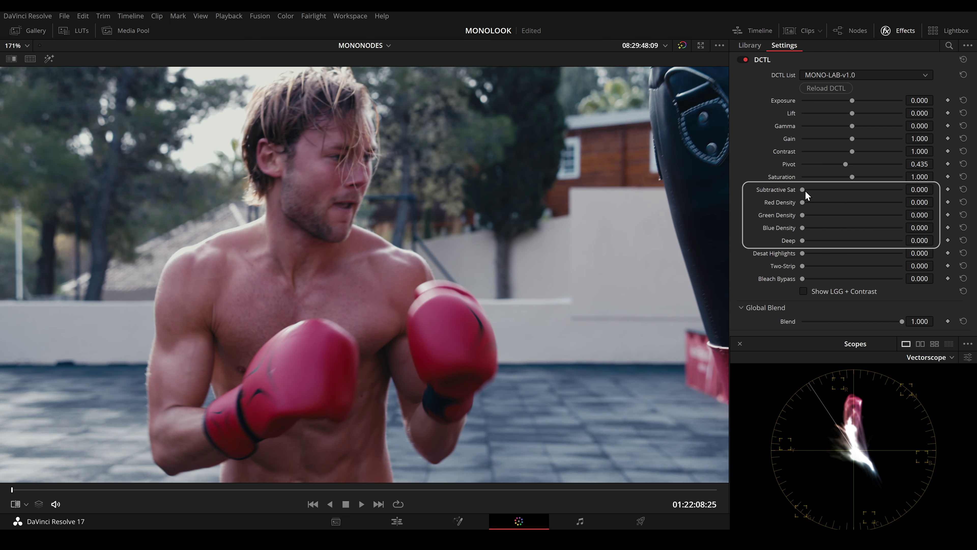
On the next clip set Subtractive Sat 0.602, Red Density 0.465, Deep 0.831, half blend, and play
drag(806, 190, 862, 188)
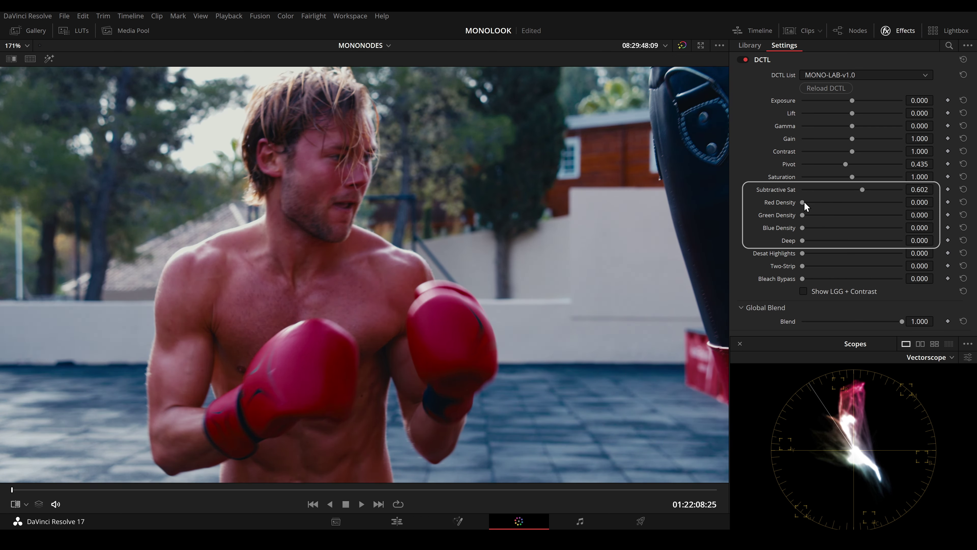
drag(804, 202, 849, 202)
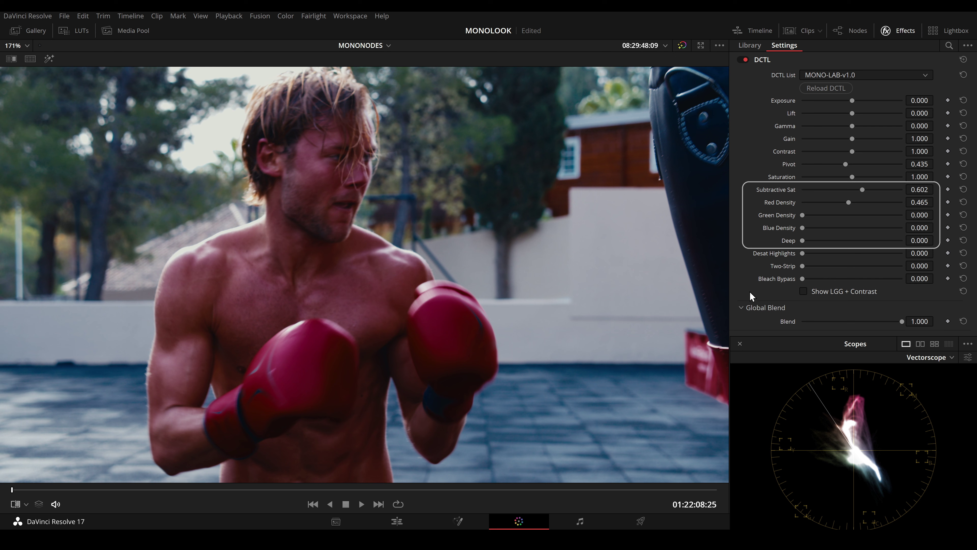
drag(803, 240, 883, 241)
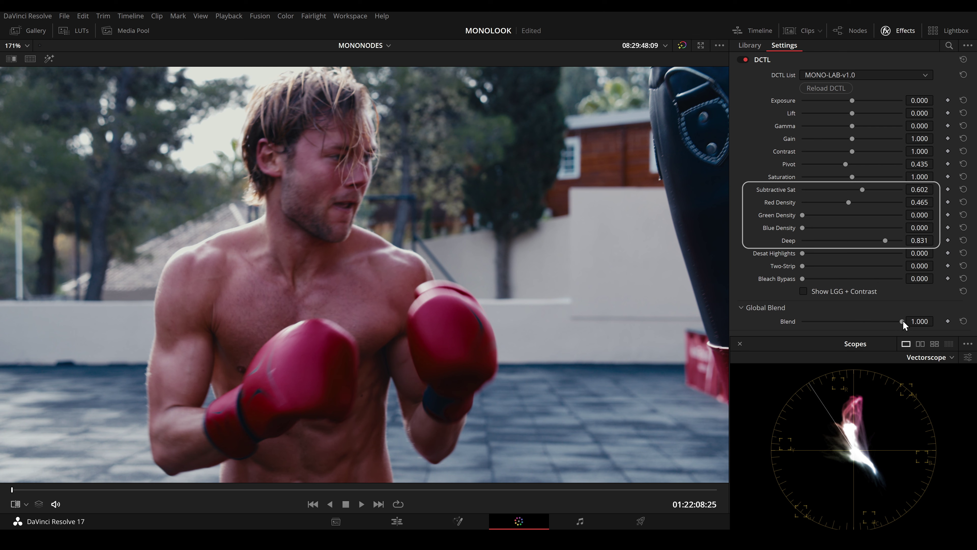
drag(902, 321, 922, 322)
key(space)
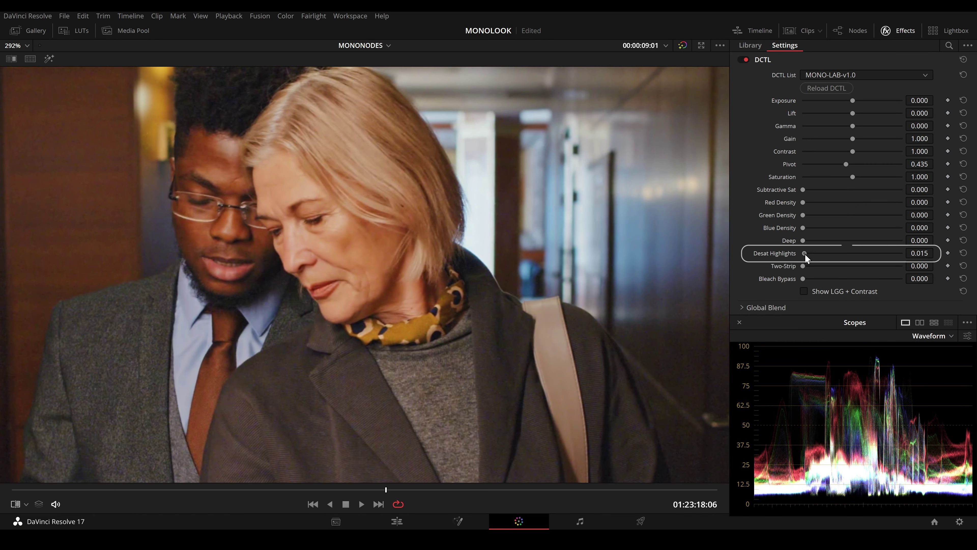
Desaturate highlights on the hallway clip and portrait (0.615), toggling the DCTL node to compare
drag(804, 254, 849, 257)
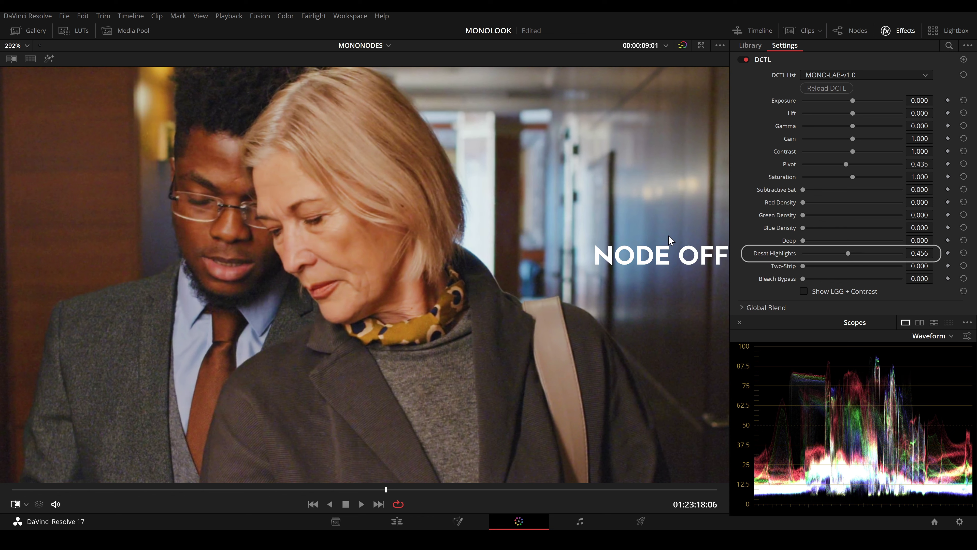
key(ctrl+d)
key(ctrl+d)
key(ctrl+d)
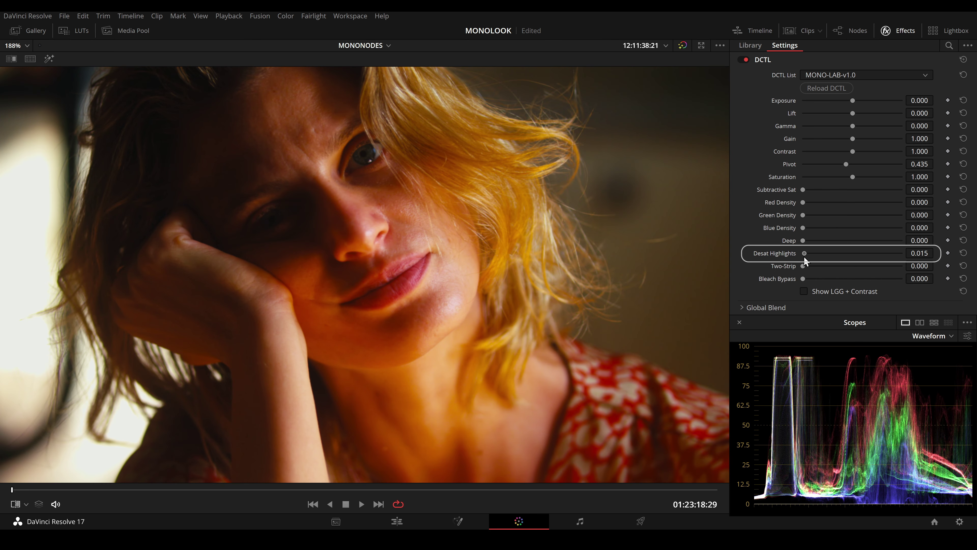
drag(804, 256, 863, 257)
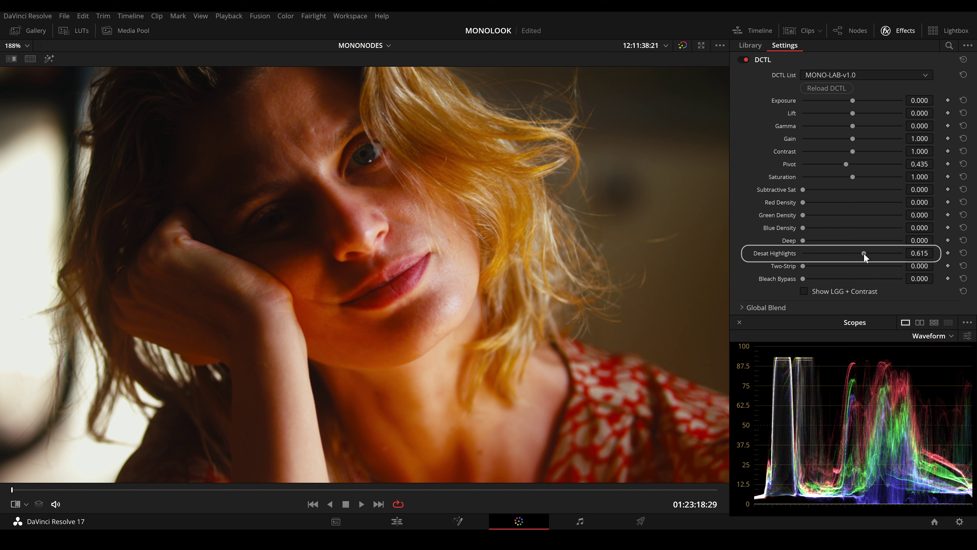
key(ctrl+d)
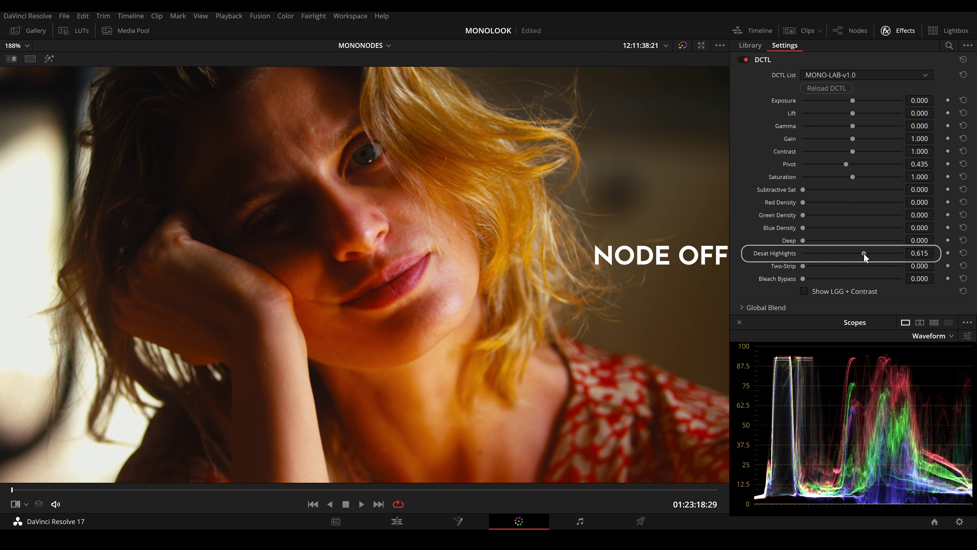
key(ctrl+d)
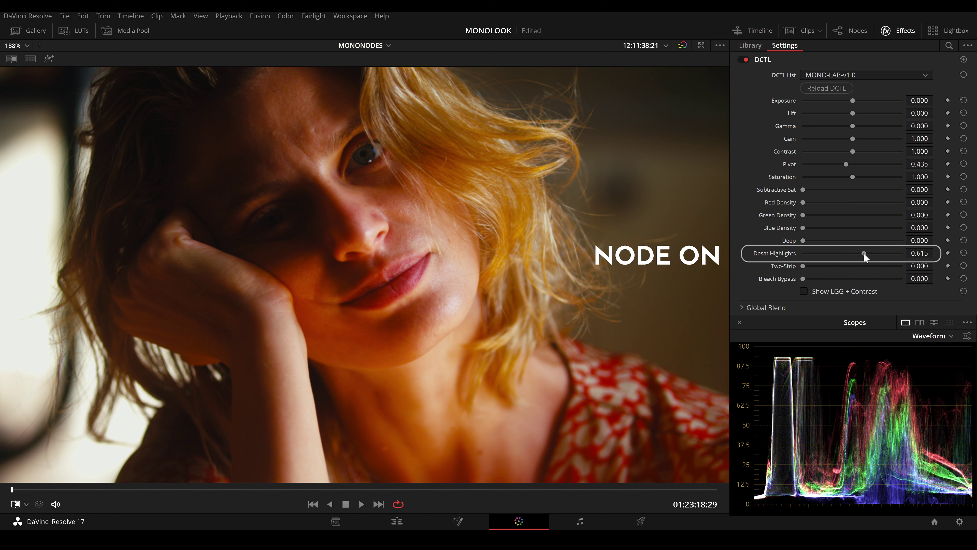
key(ctrl+d)
key(ctrl+d)
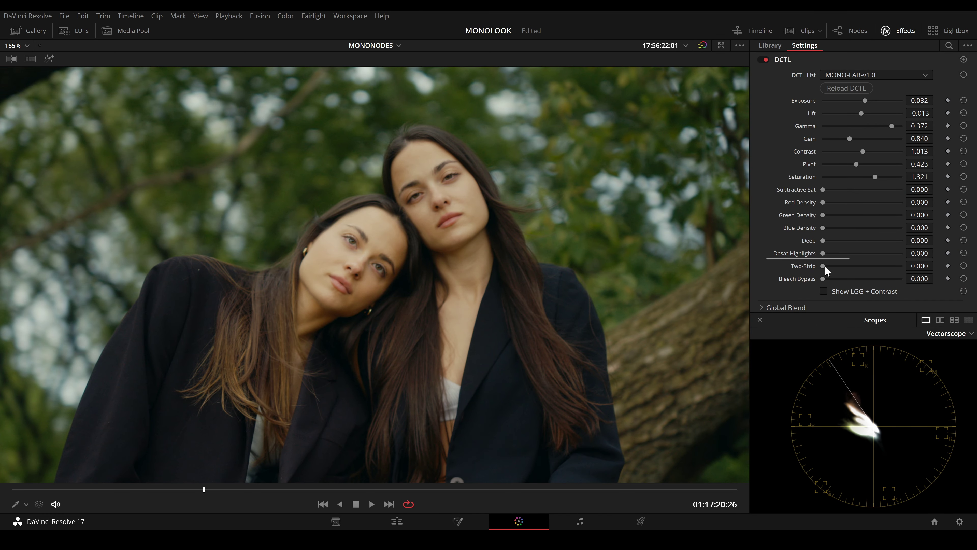
Raise Two-Strip, push Saturation to about 1.9 and Subtractive Sat to 1.000
drag(823, 266, 896, 265)
drag(875, 177, 902, 179)
drag(823, 190, 920, 197)
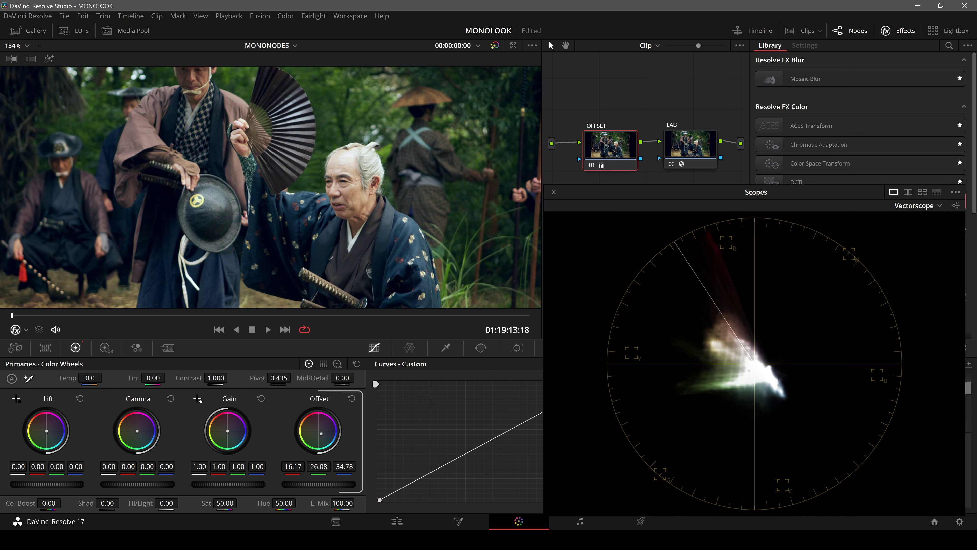
On the LAB node set Subtractive Sat 0.564, Two-Strip 0.430 and Exposure -0.064, scopes floated
click(674, 148)
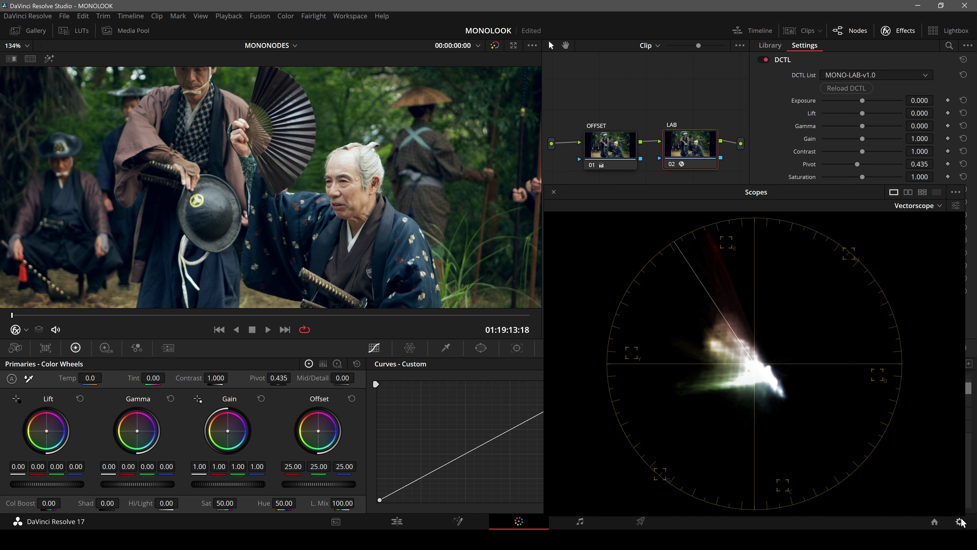
drag(755, 192, 860, 306)
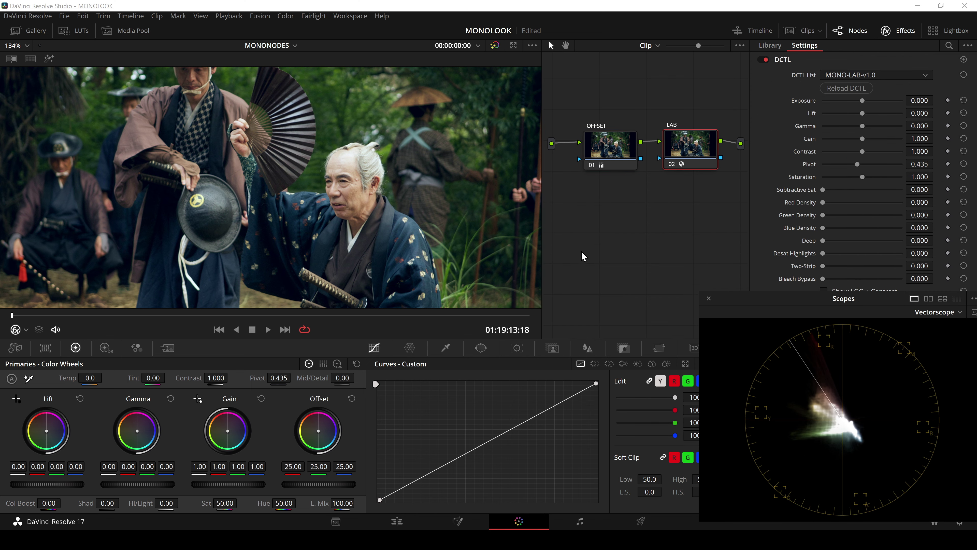
key(alt+f)
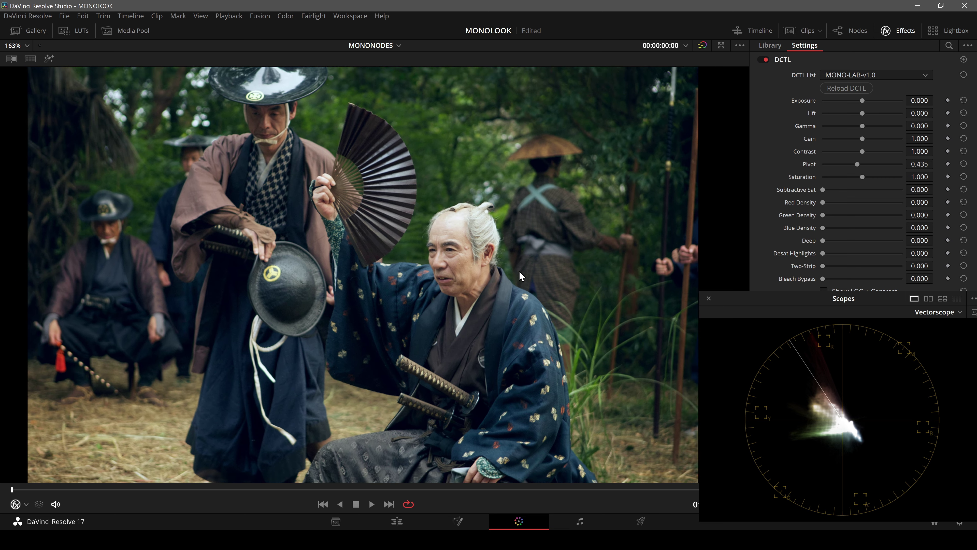
drag(826, 189, 869, 190)
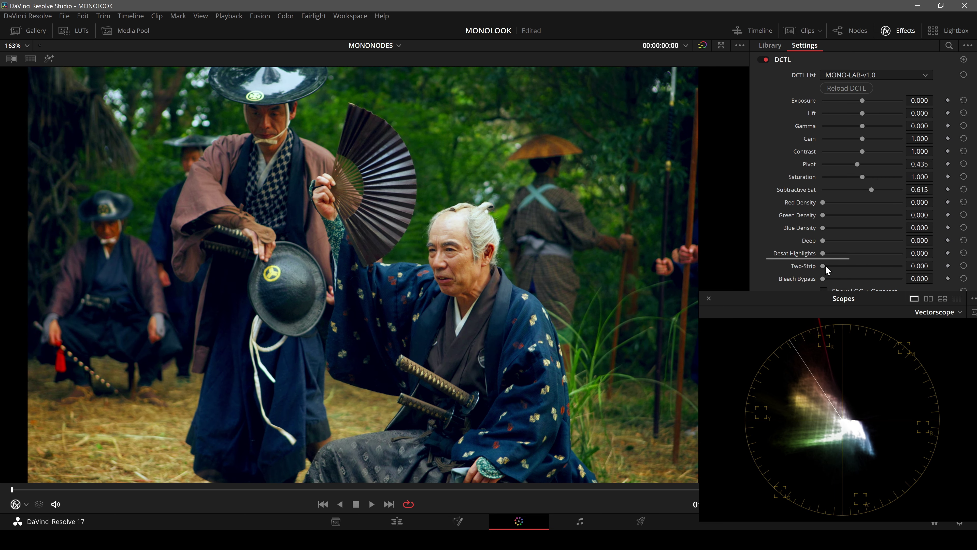
drag(824, 266, 863, 267)
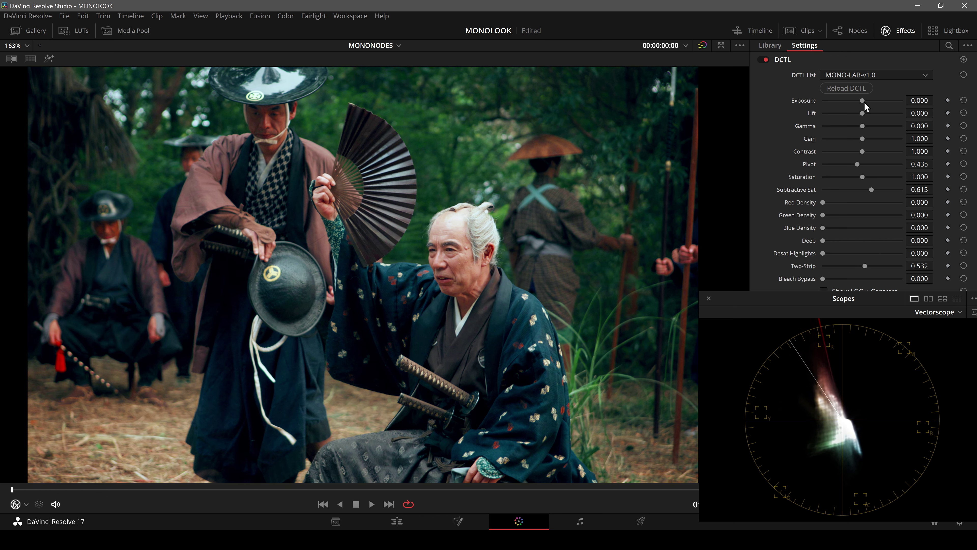
drag(864, 103, 860, 104)
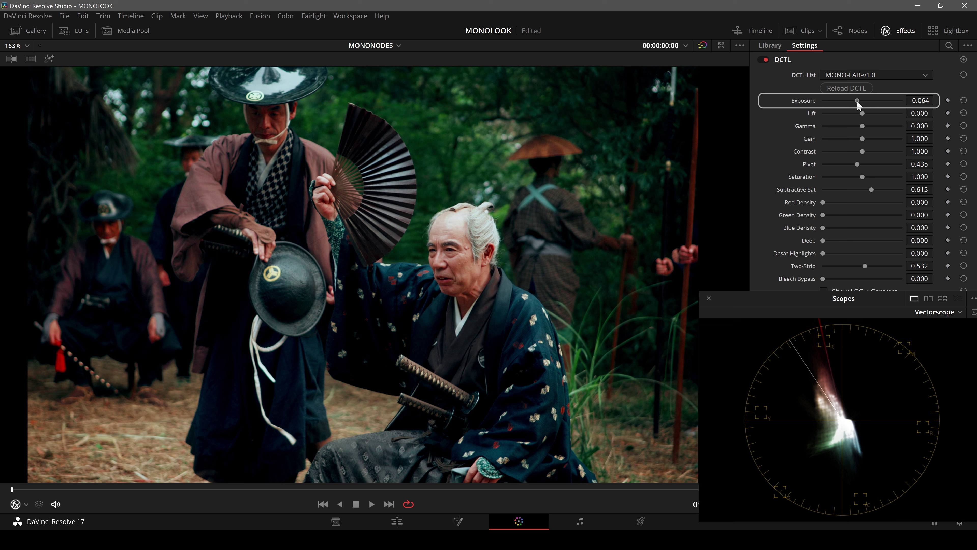
Toggle the grade off and on twice to compare against the ungraded image
click(703, 46)
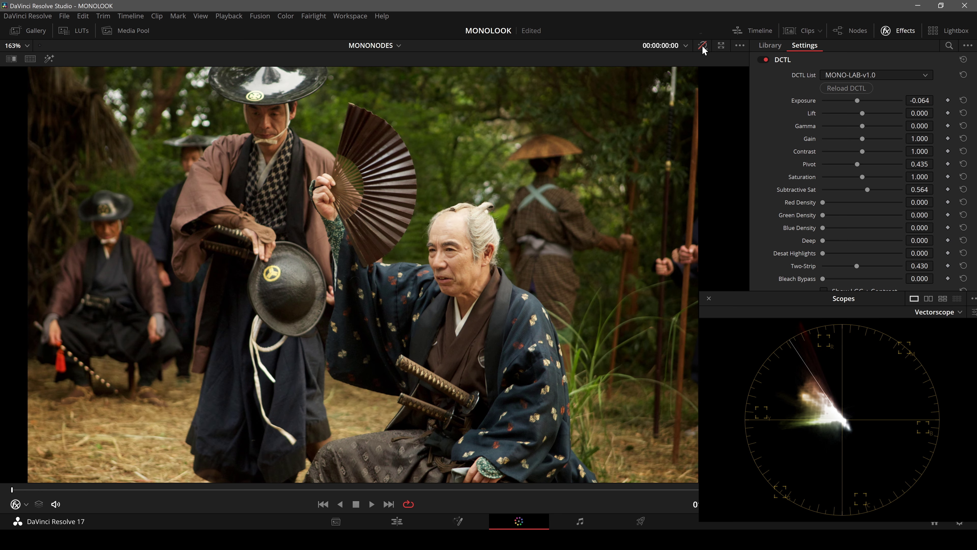
click(702, 47)
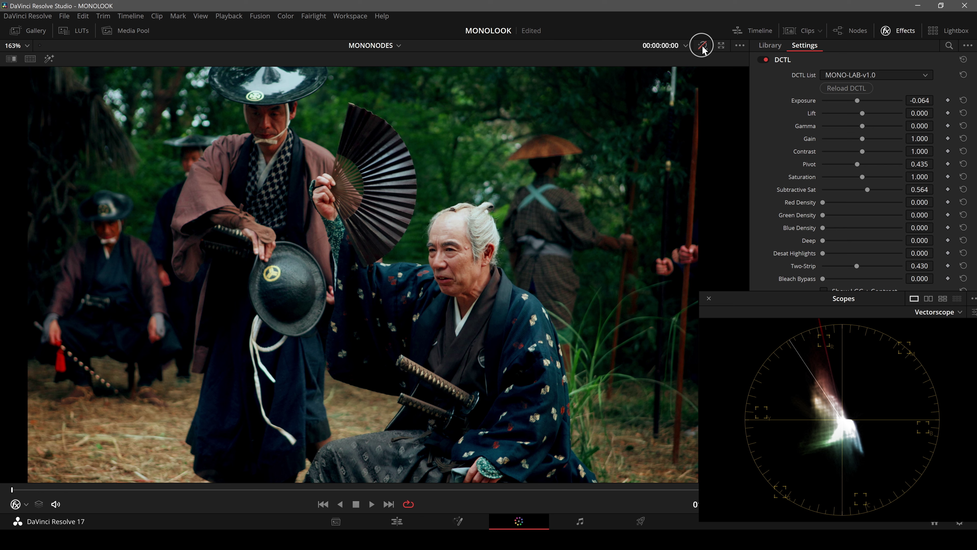
click(703, 46)
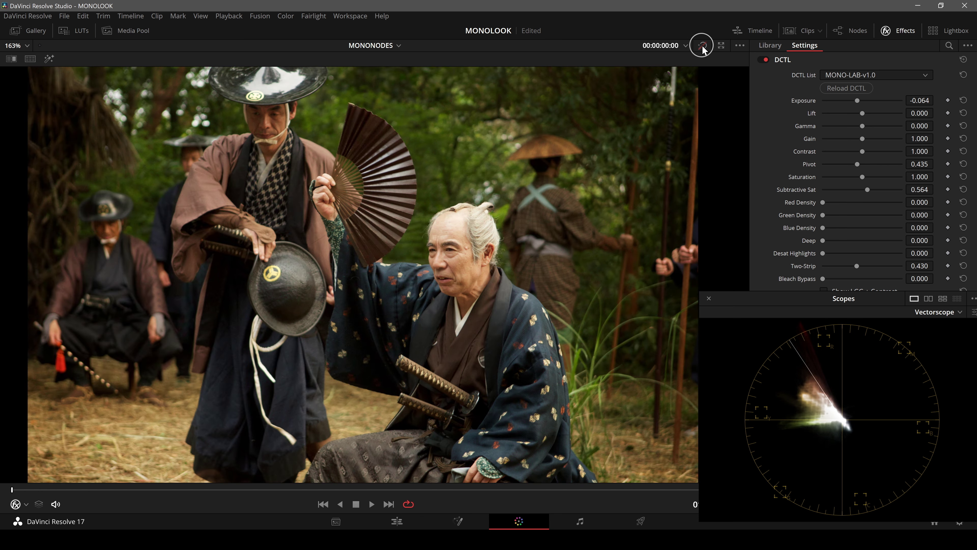
click(702, 46)
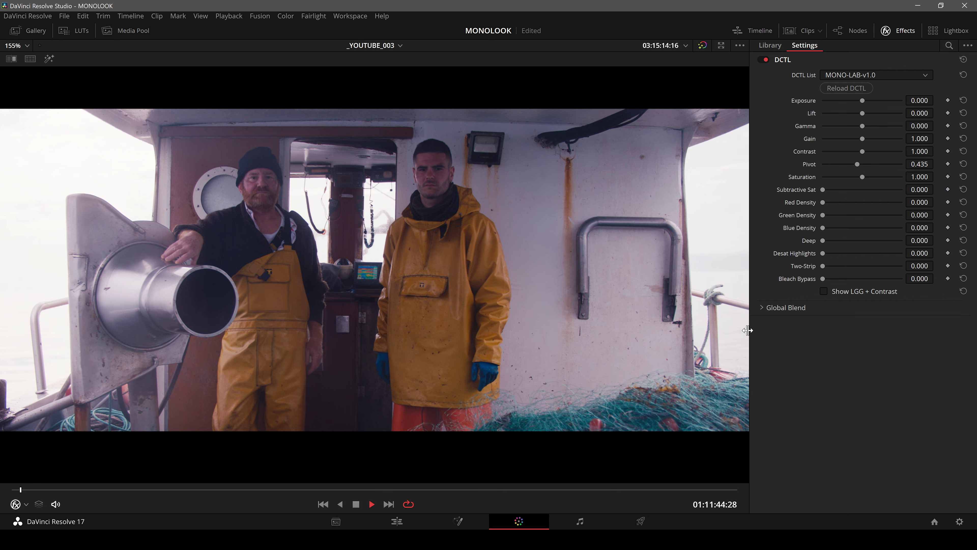
Give the boat clip's LAB DCTL Bleach Bypass about 0.571, Saturation 0.628 and slightly higher exposure
drag(823, 278, 858, 279)
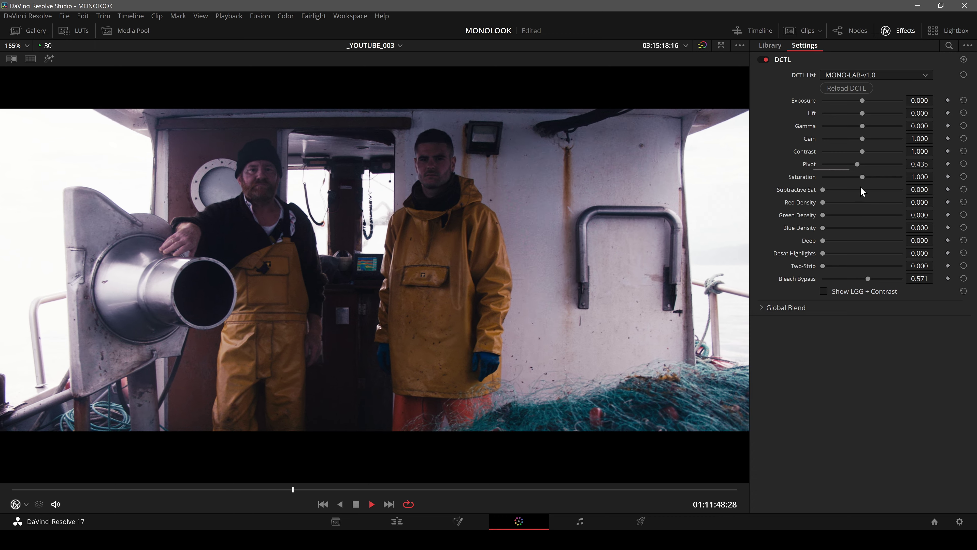
drag(864, 178, 845, 180)
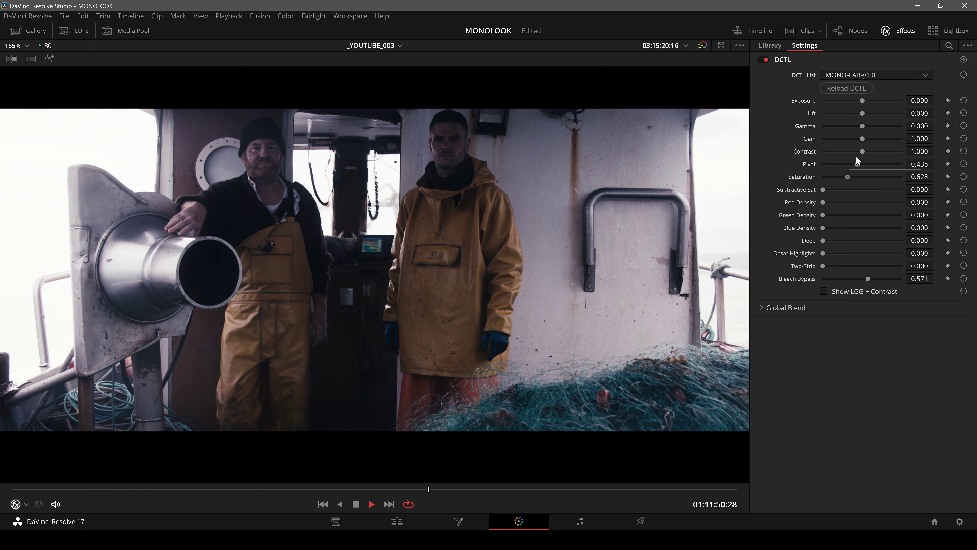
drag(863, 102, 871, 103)
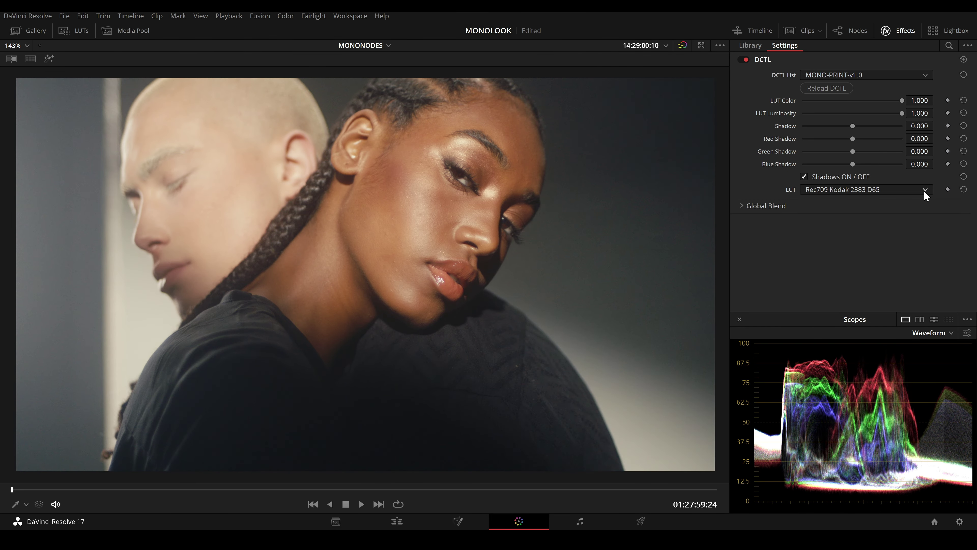
Compare the Rec709 Kodak 2383 D55 print LUT against D65, keep D65, and test LUT Color
click(925, 190)
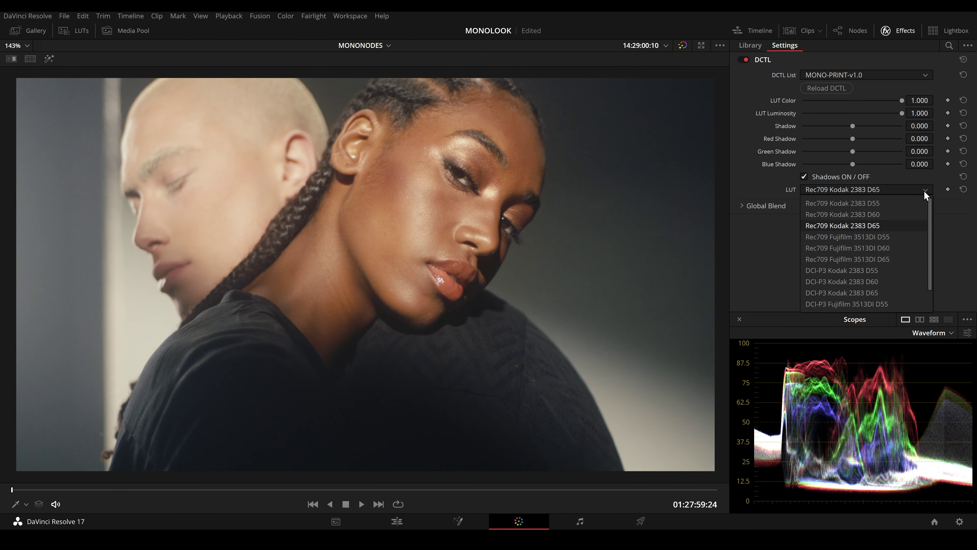
click(911, 208)
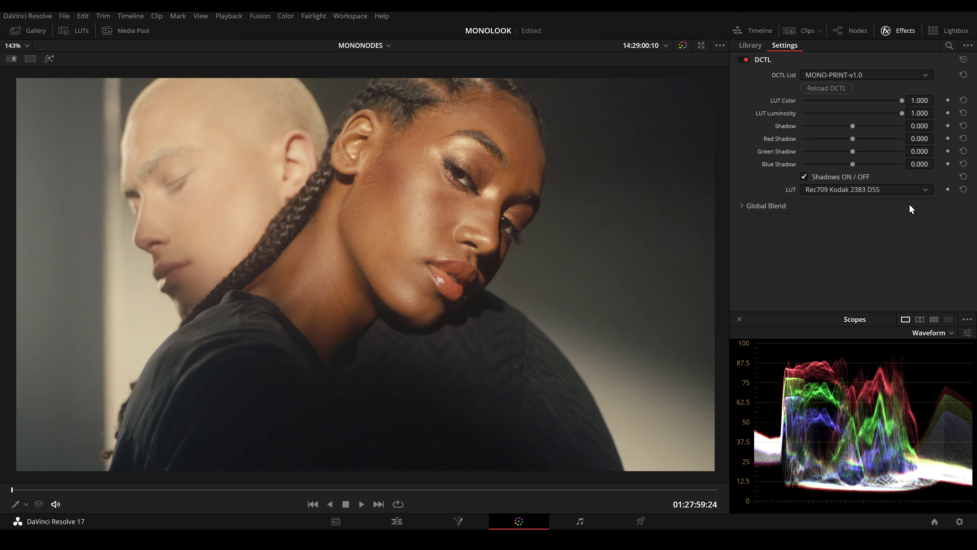
click(911, 190)
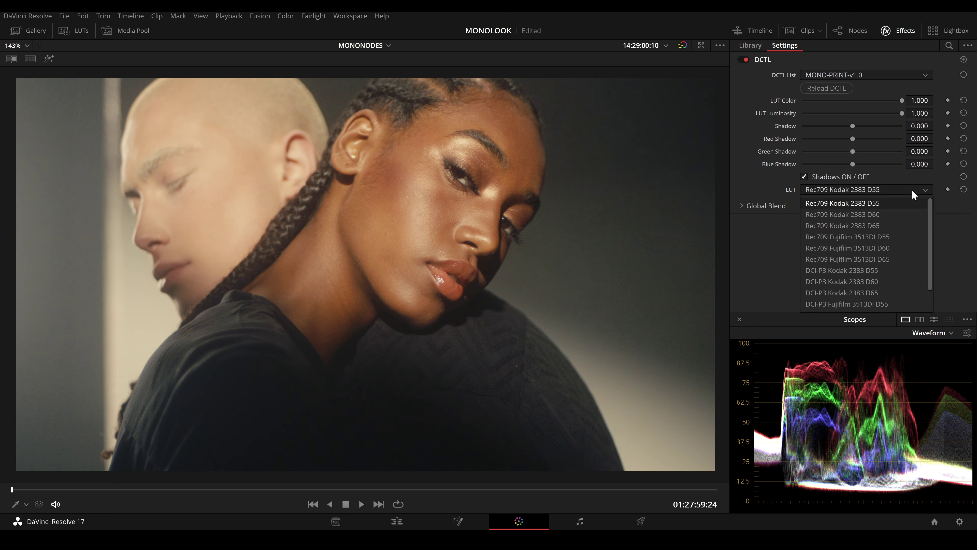
click(901, 226)
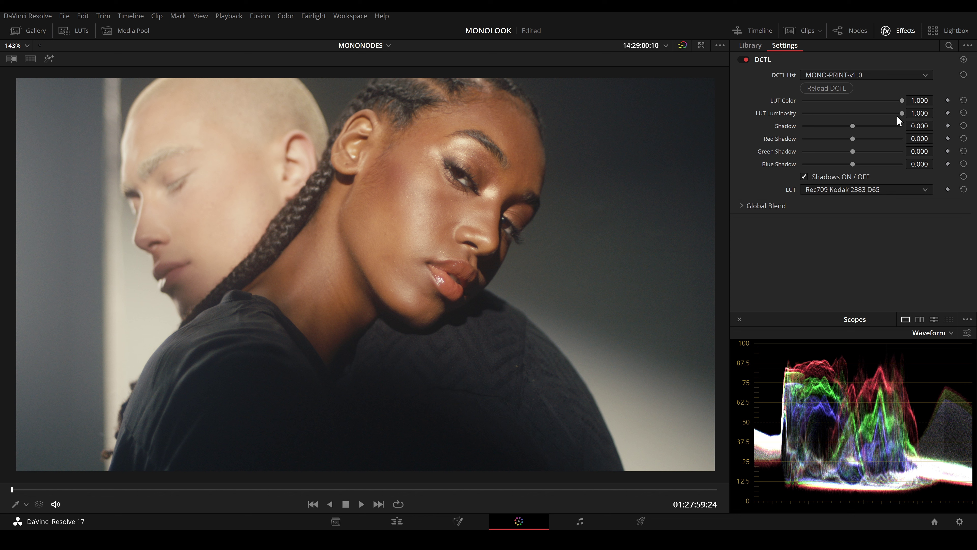
mouse_move(901, 100)
mouse_down()
mouse_move(804, 110)
mouse_move(915, 108)
mouse_move(794, 115)
mouse_move(926, 111)
mouse_move(794, 119)
mouse_move(904, 103)
mouse_move(800, 104)
mouse_move(912, 104)
mouse_move(810, 113)
mouse_move(902, 114)
mouse_move(806, 121)
mouse_move(903, 120)
mouse_up()
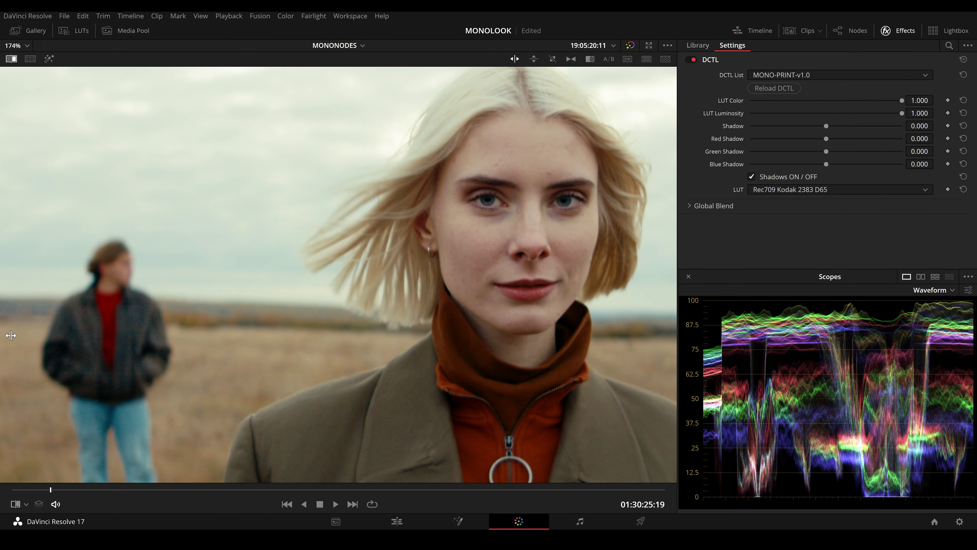
Wipe against the reference still, set LUT Luminosity to 0.503 and Shadow to -1.000, then play
drag(11, 333, 319, 343)
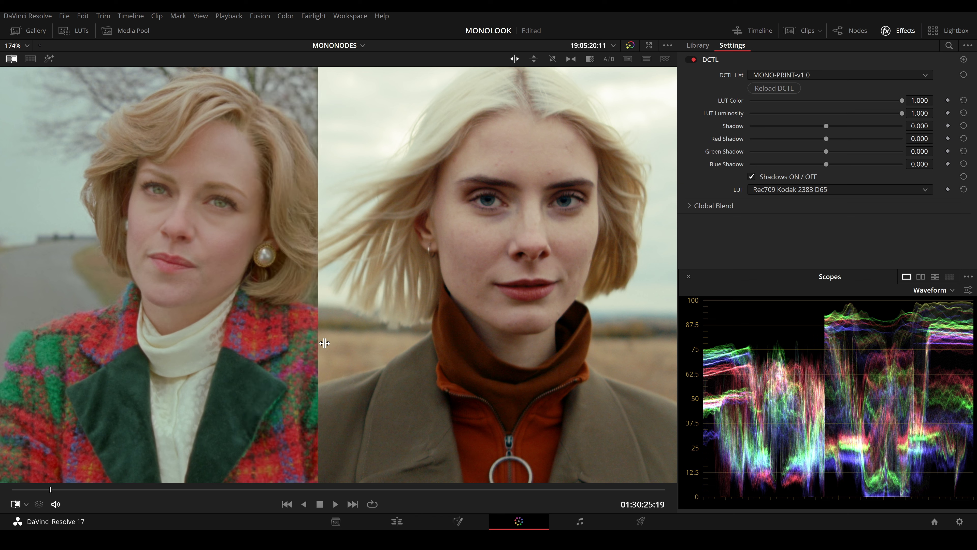
drag(900, 113, 747, 133)
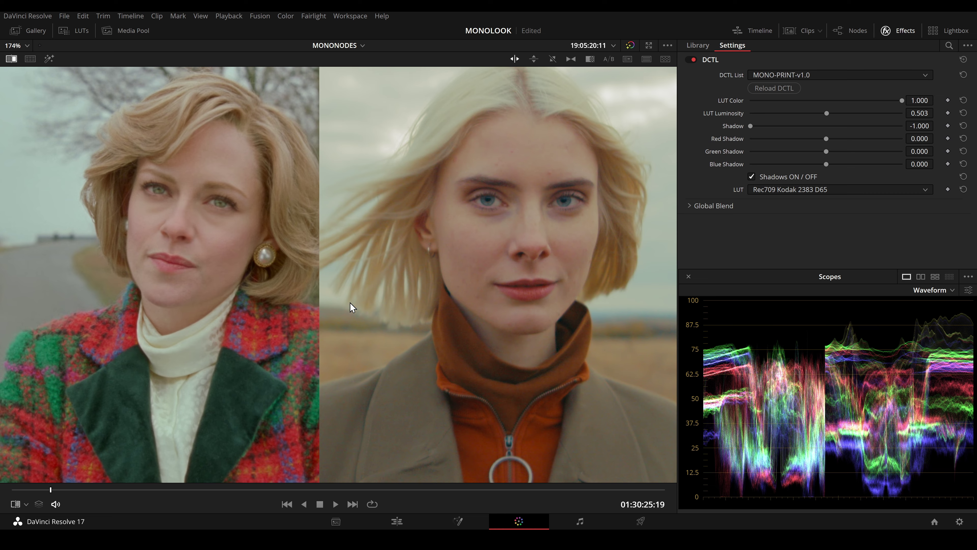
drag(352, 307, 35, 324)
key(space)
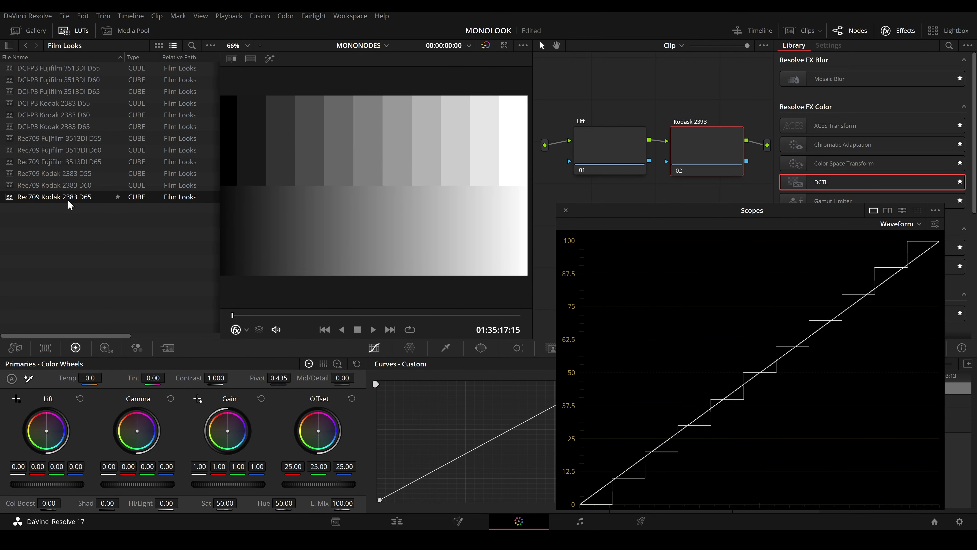
Apply Rec709 Kodak 2383 D65 to node 02, zoom the waveform, and bypass the node to compare
drag(293, 202, 704, 151)
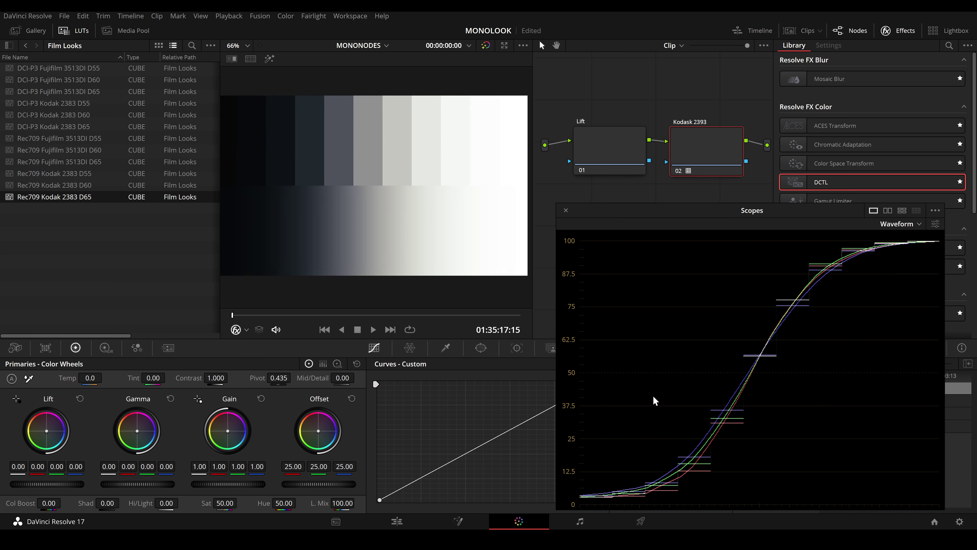
scroll(652, 408, down, 3)
scroll(651, 397, up, 5)
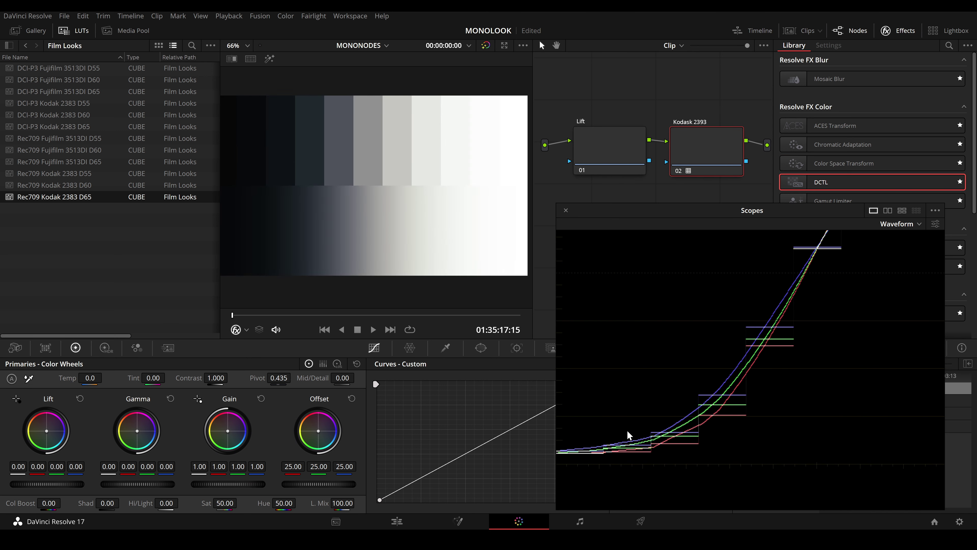
scroll(657, 430, up, 2)
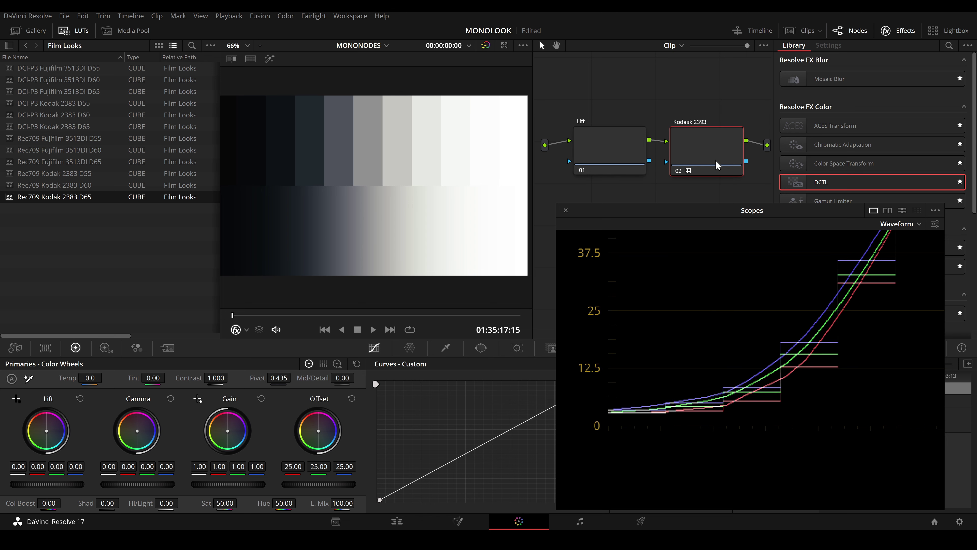
key(ctrl+d)
key(ctrl+d)
key(ctrl+d)
key(ctrl+d)
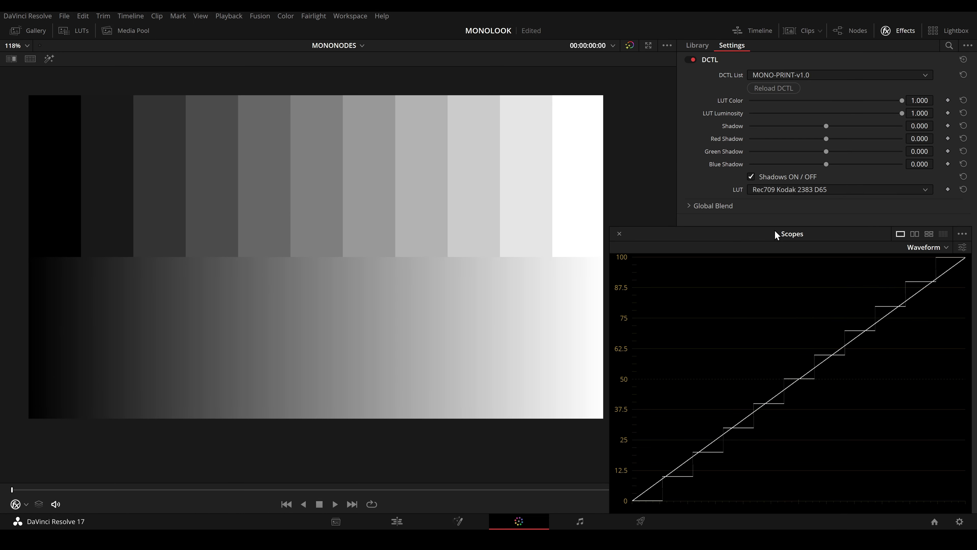
Re-enable the PRINT node and set shadows to Red -0.365, Green -0.391, Blue 1.000
key(ctrl+d)
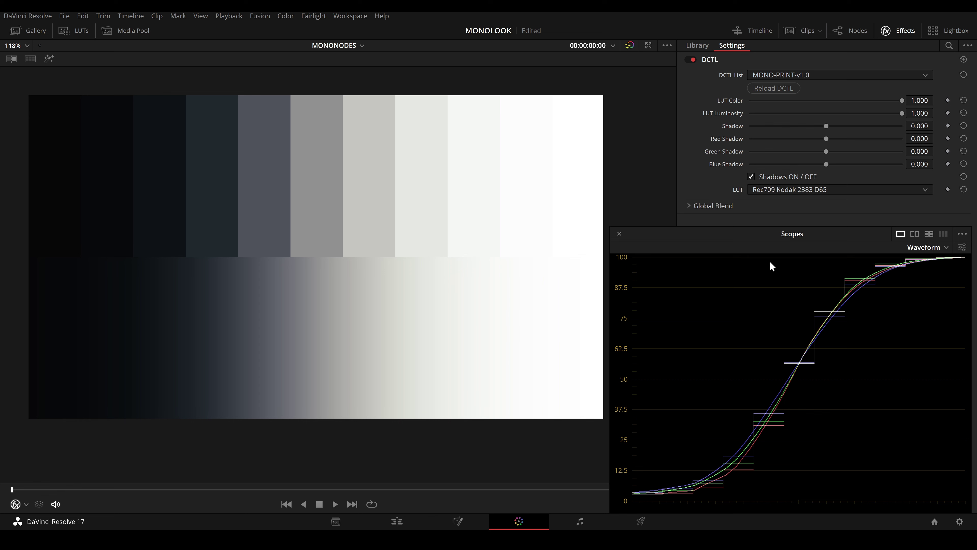
drag(830, 127, 869, 164)
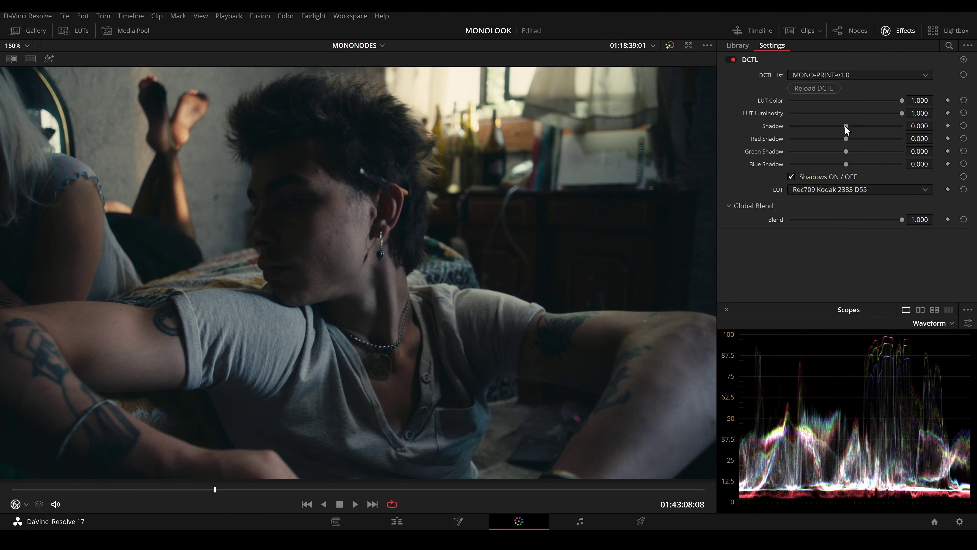
Raise PRINT Shadow and set Red, Green, Blue Shadow to -1.000, -0.945 and -0.573
drag(845, 125, 913, 139)
click(794, 151)
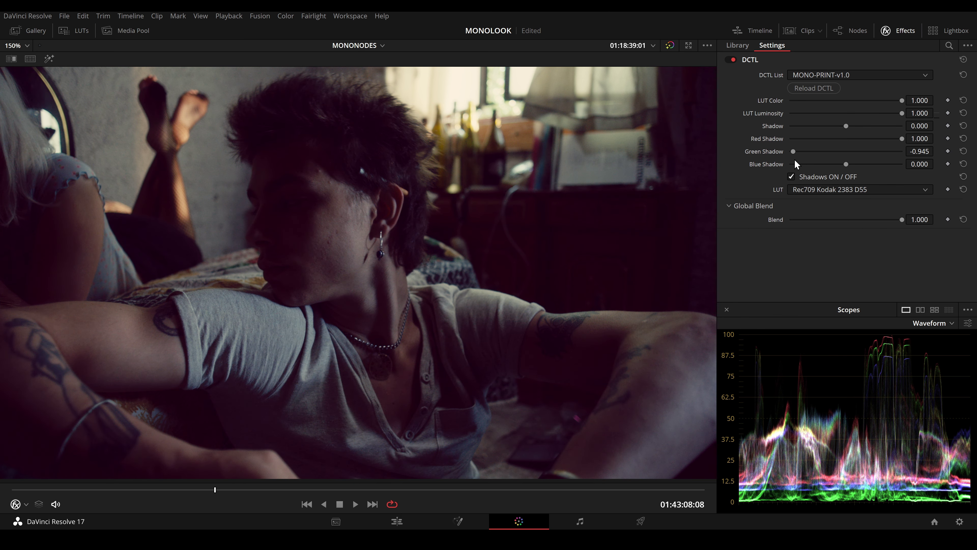
click(793, 165)
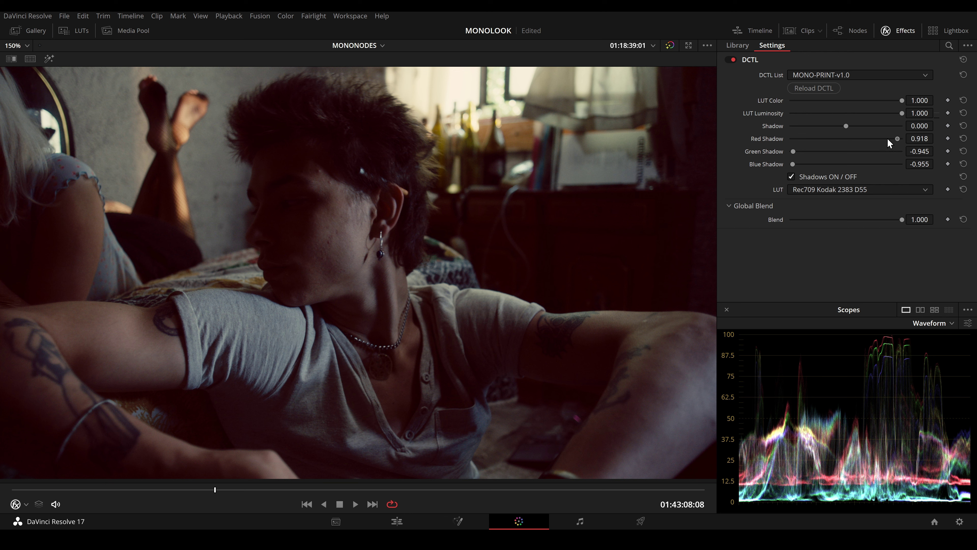
drag(889, 142, 813, 165)
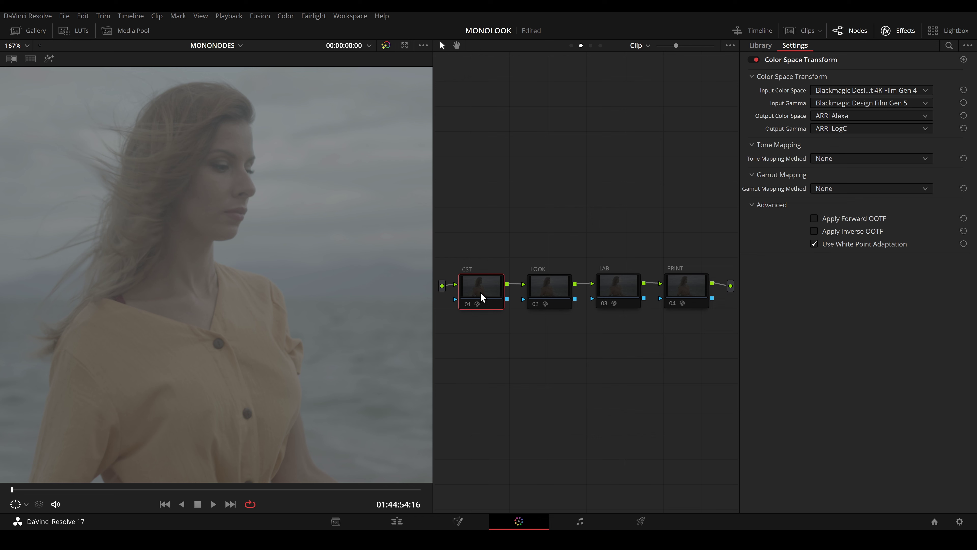
Re-enable the CST, PRINT, LOOK and LAB nodes and set LAB Exposure to -0.09
key(ctrl+d)
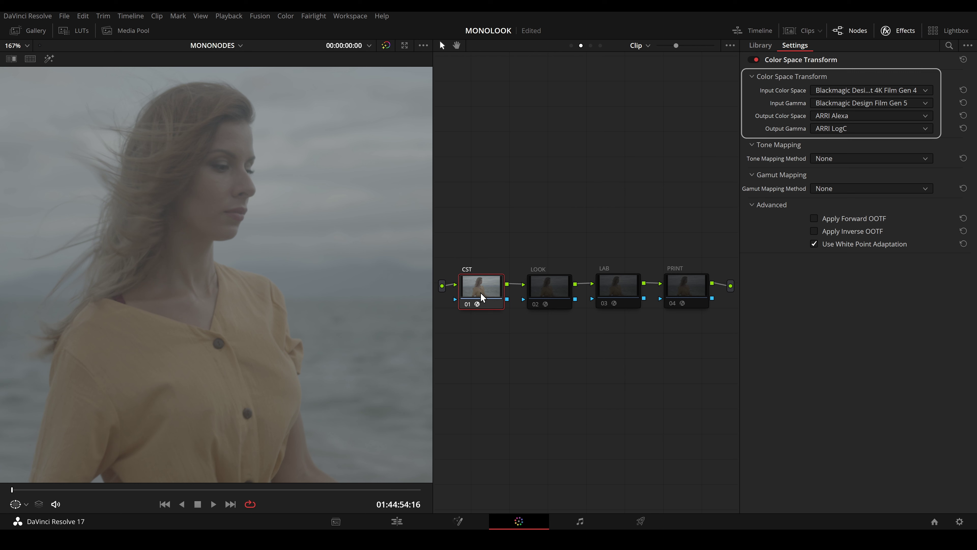
click(694, 295)
key(ctrl+d)
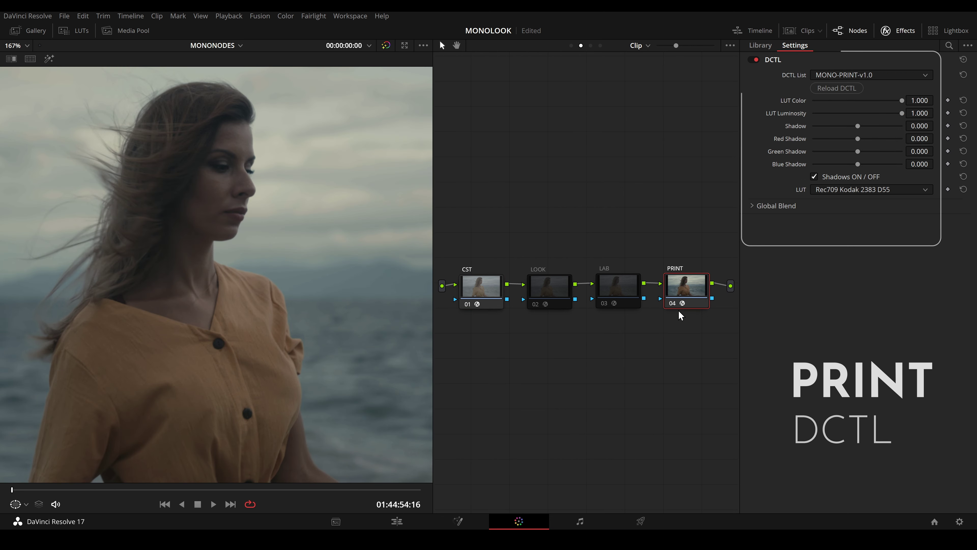
click(554, 292)
key(ctrl+d)
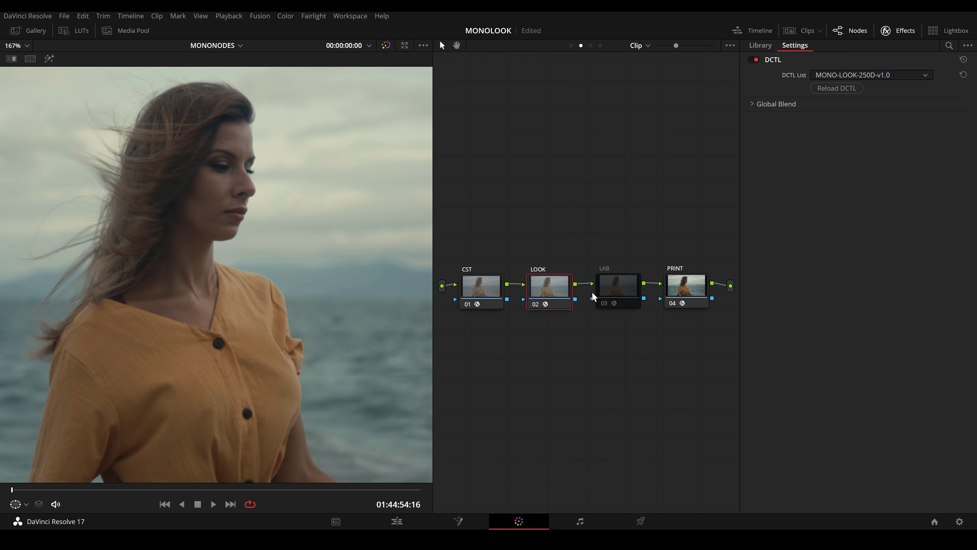
click(620, 294)
key(ctrl+d)
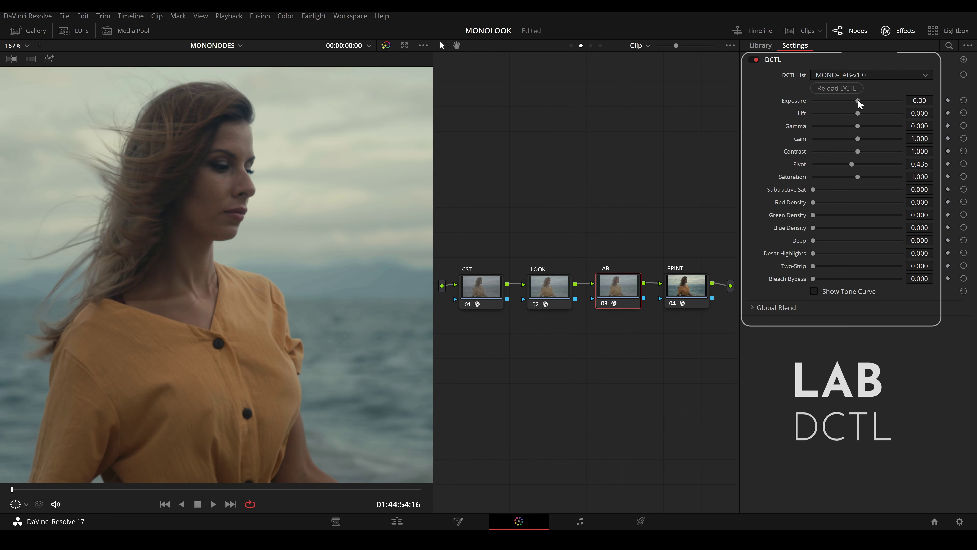
mouse_move(857, 100)
mouse_down()
mouse_move(866, 103)
mouse_move(856, 105)
mouse_up()
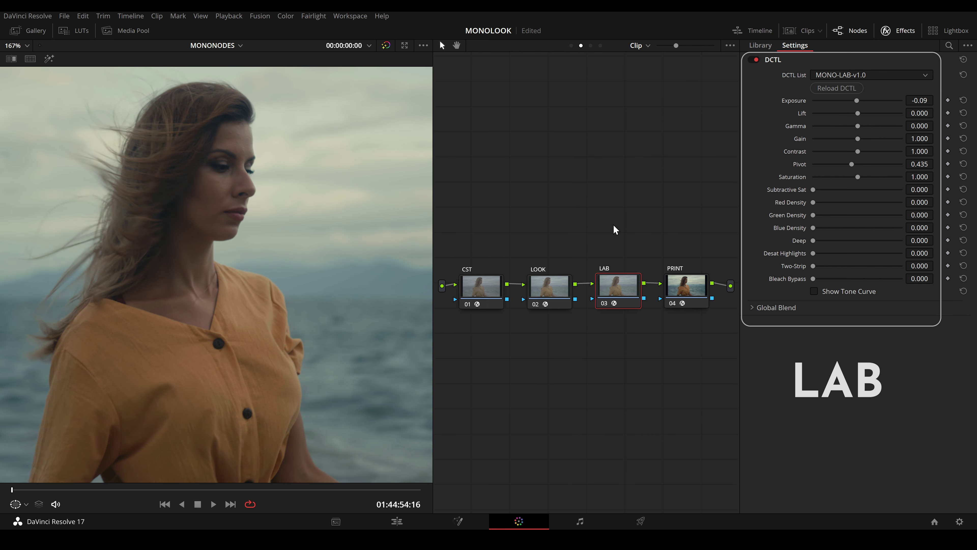
drag(481, 247, 615, 341)
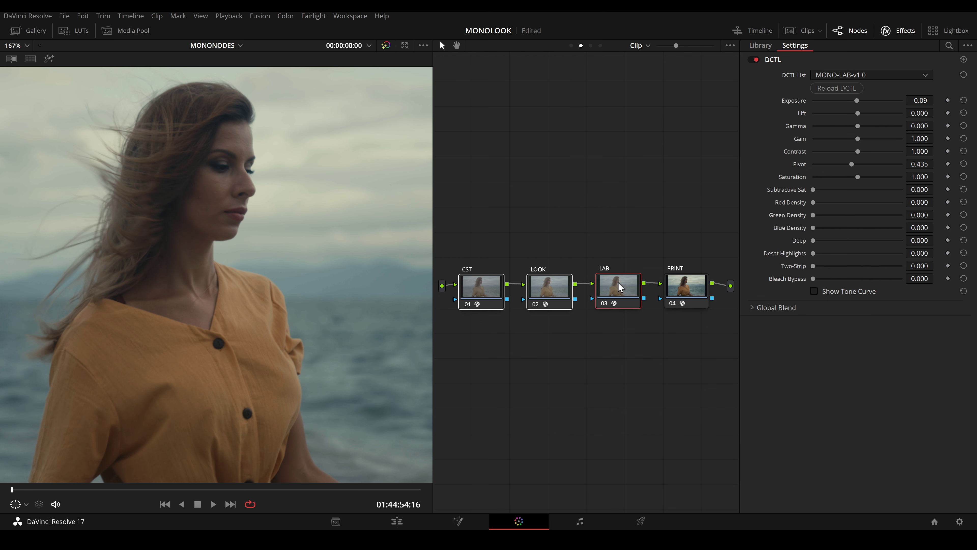
Rearrange the node chain and add three serial nodes 04–06 between LAB and PRINT
drag(620, 287, 626, 178)
drag(685, 285, 661, 355)
key(alt+s)
drag(685, 182, 503, 269)
key(alt+s)
key(alt+s)
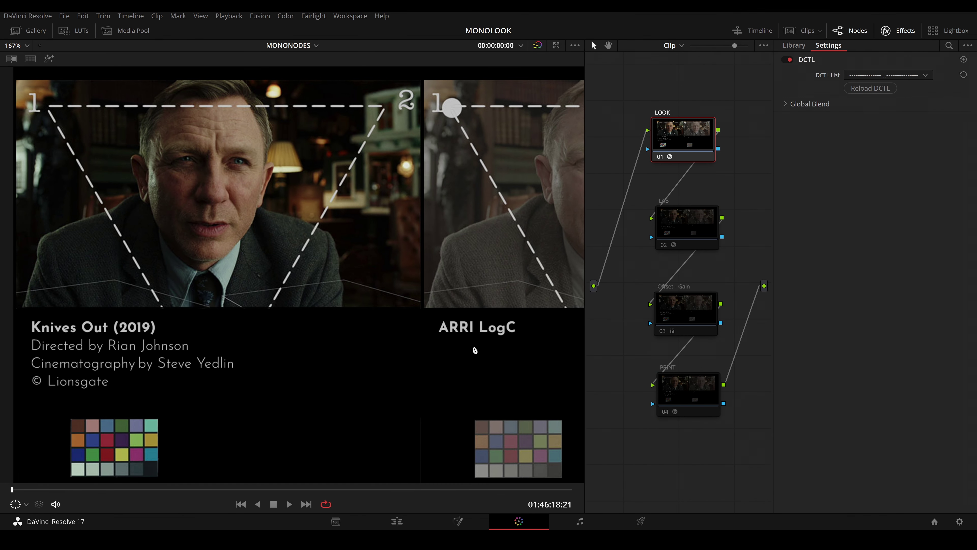
Enable the ARRI LogC clip's PRINT node
drag(474, 349, 266, 343)
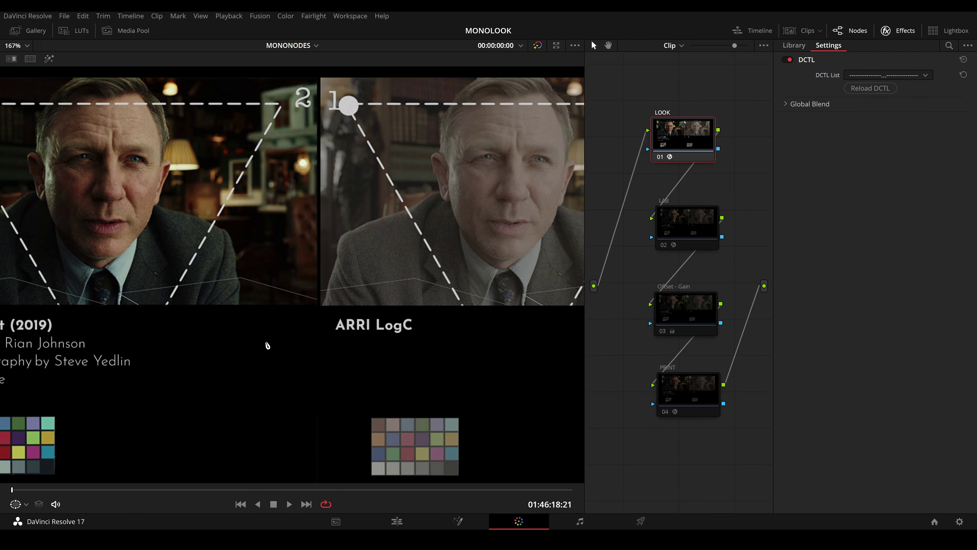
click(688, 385)
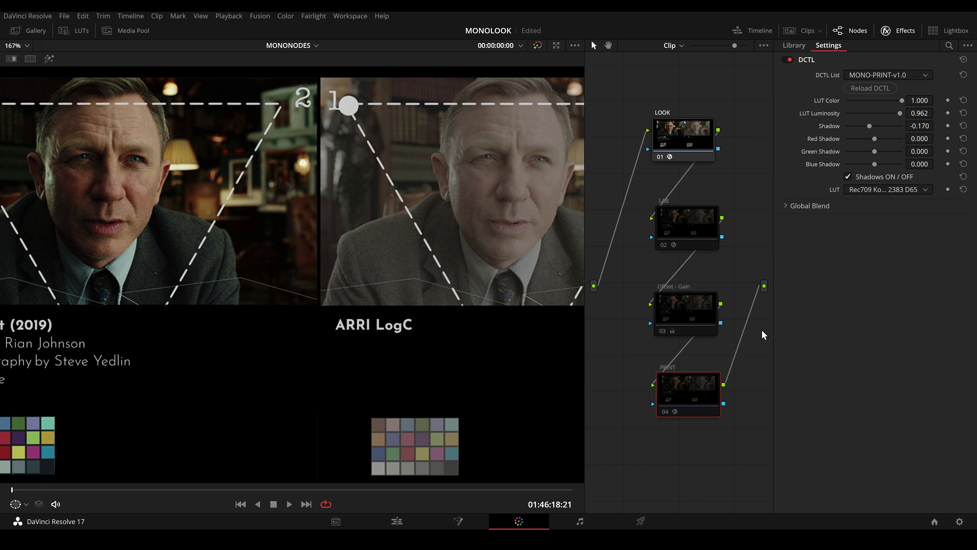
key(ctrl+d)
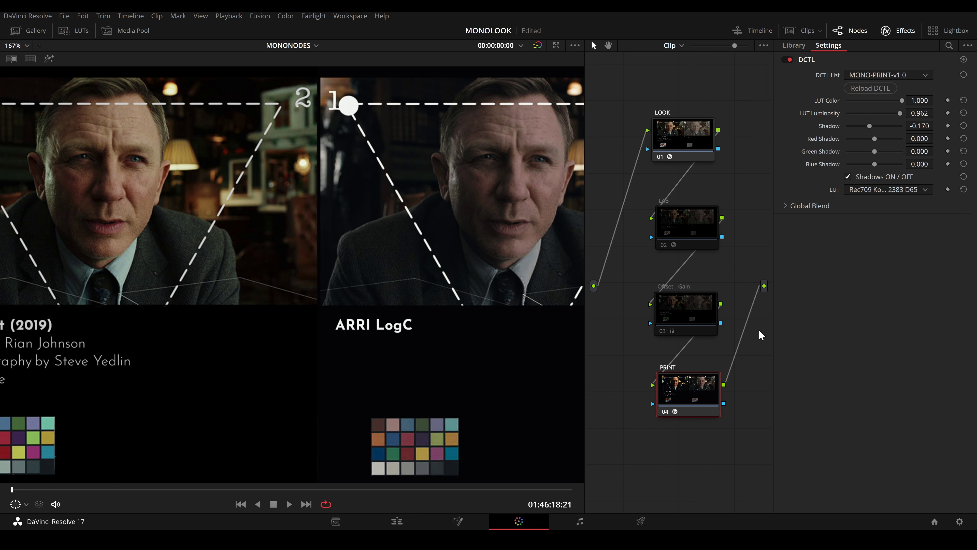
Load MONO-LOOK-250D-v1.0 into the LOOK node and review the LAB settings
click(683, 141)
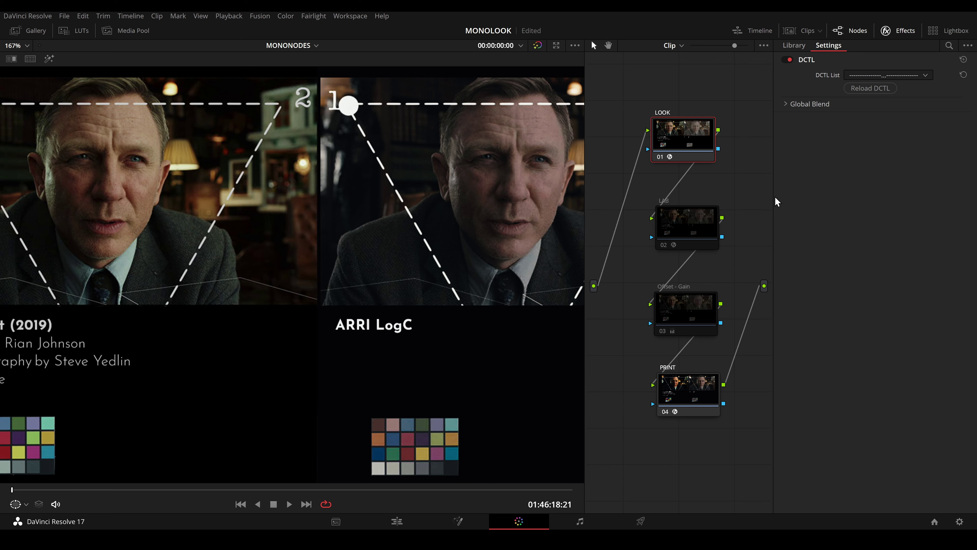
drag(777, 201, 761, 199)
click(904, 75)
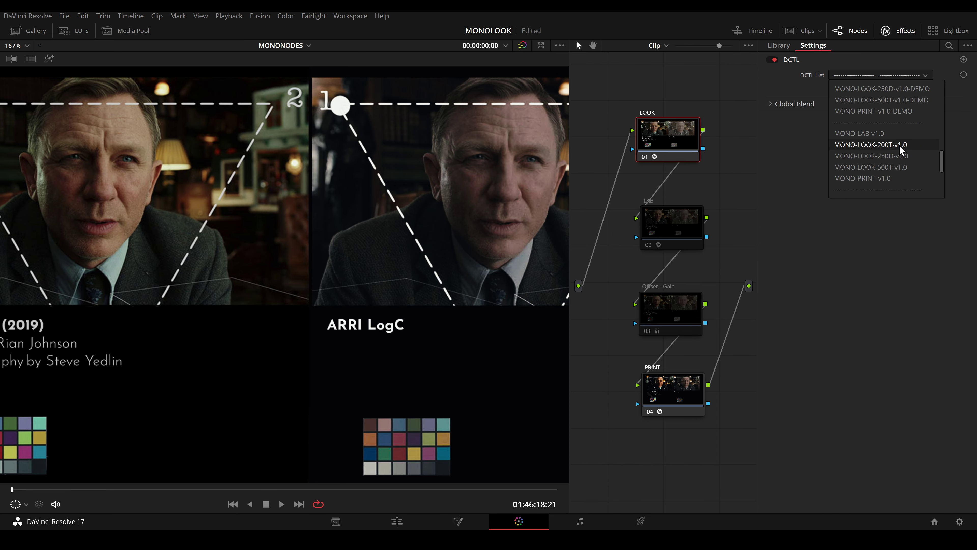
click(899, 155)
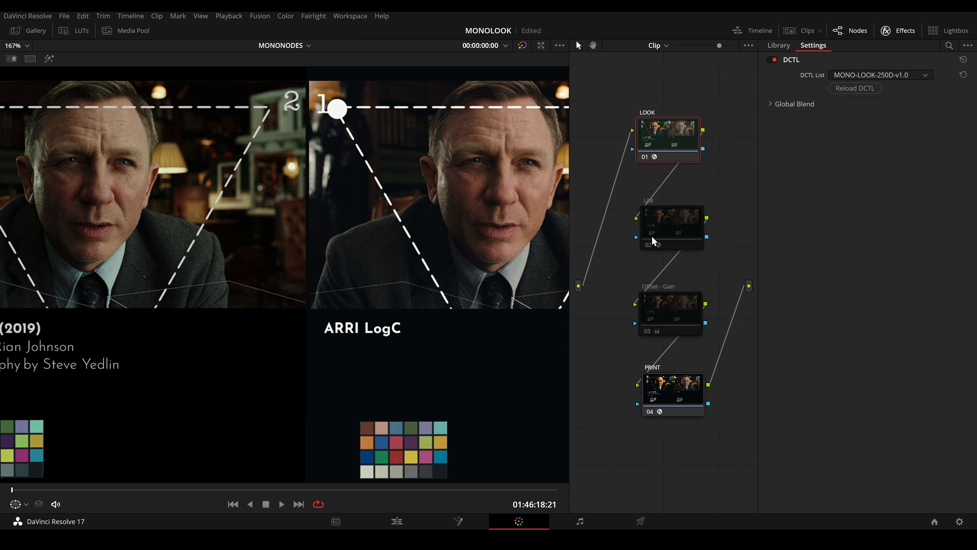
click(668, 233)
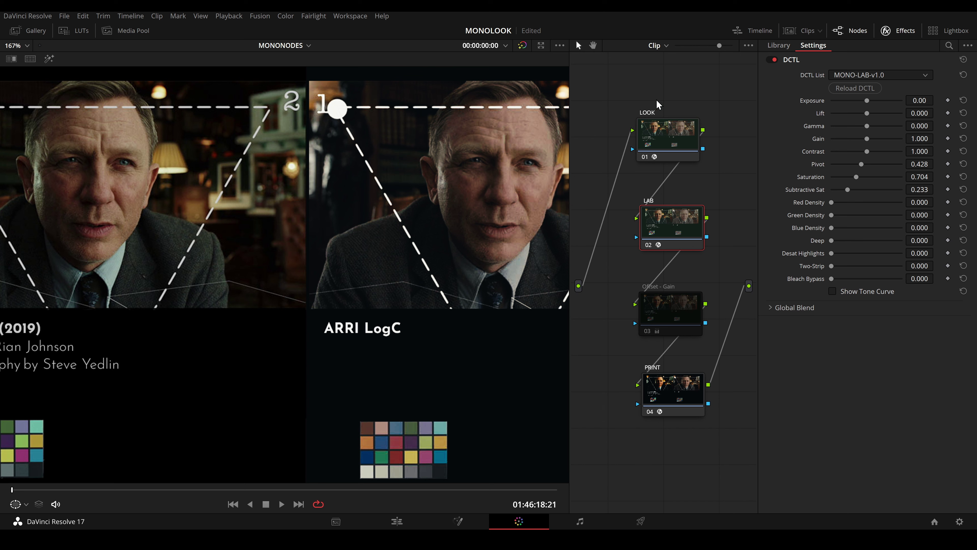
click(658, 45)
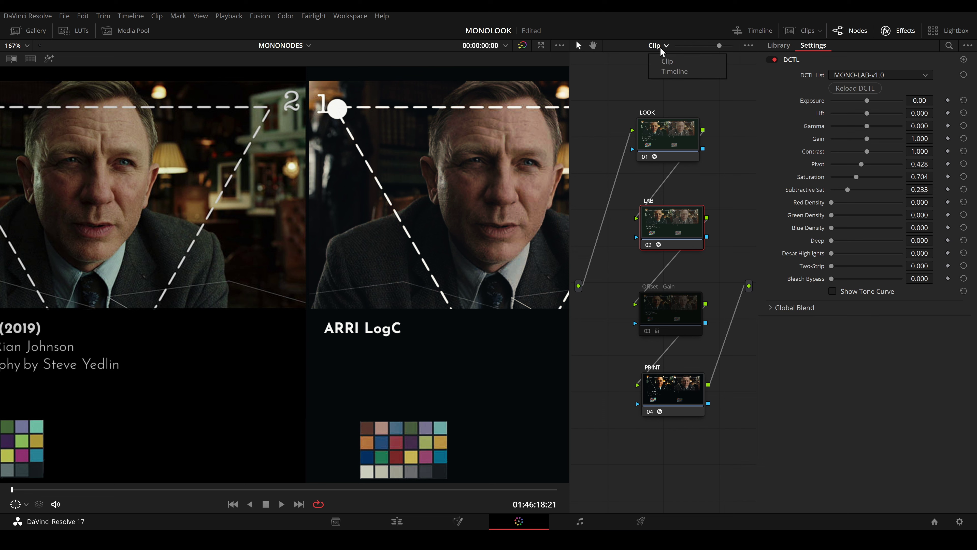
Check the timeline node graph, then back in the clip graph enable the Offset - Gain node
click(669, 72)
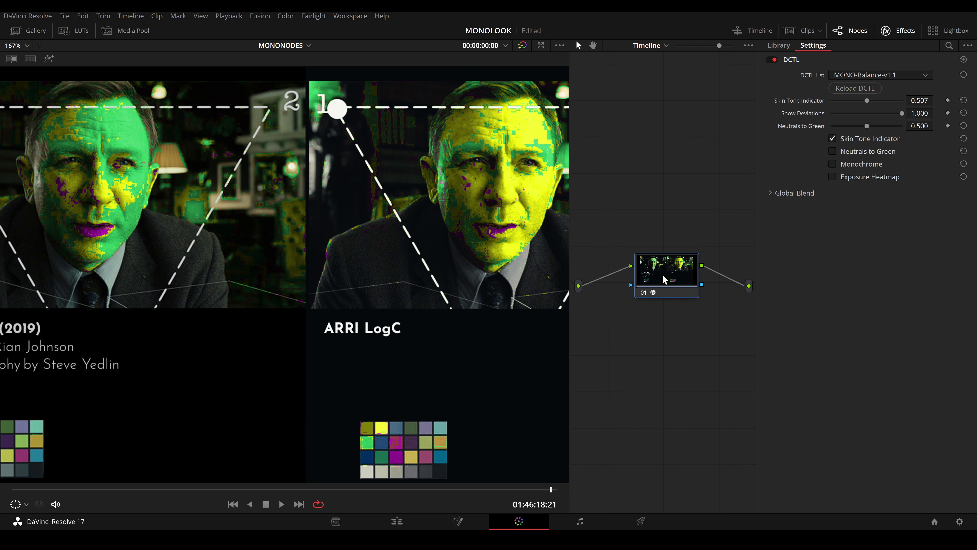
click(650, 46)
click(656, 65)
click(666, 314)
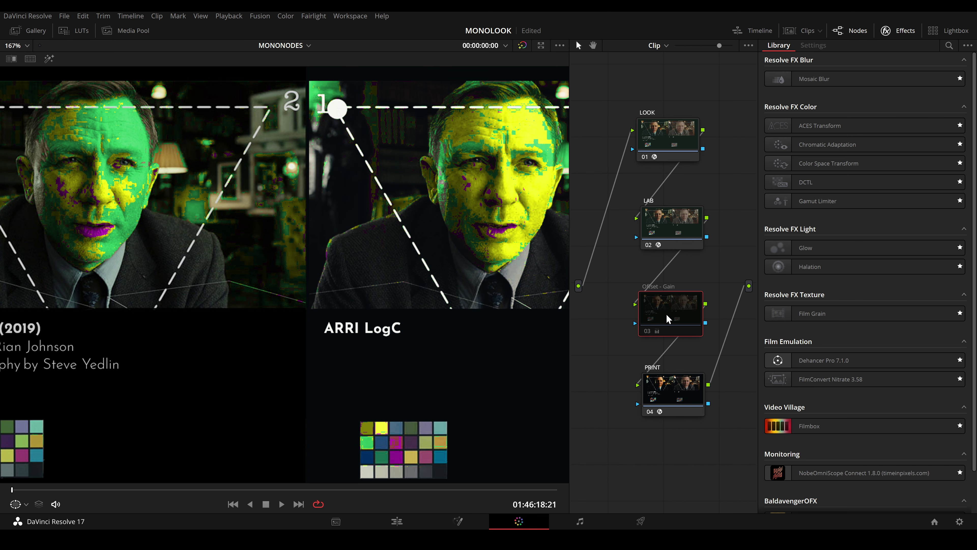
key(ctrl+d)
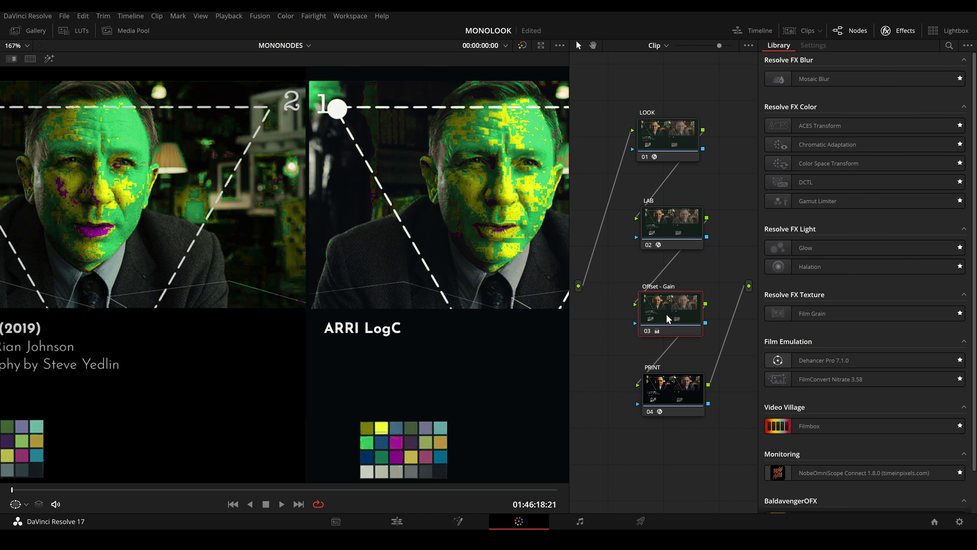
Hide the node graph to enlarge the viewer and set PRINT Shadow to -1.000
click(666, 48)
click(668, 71)
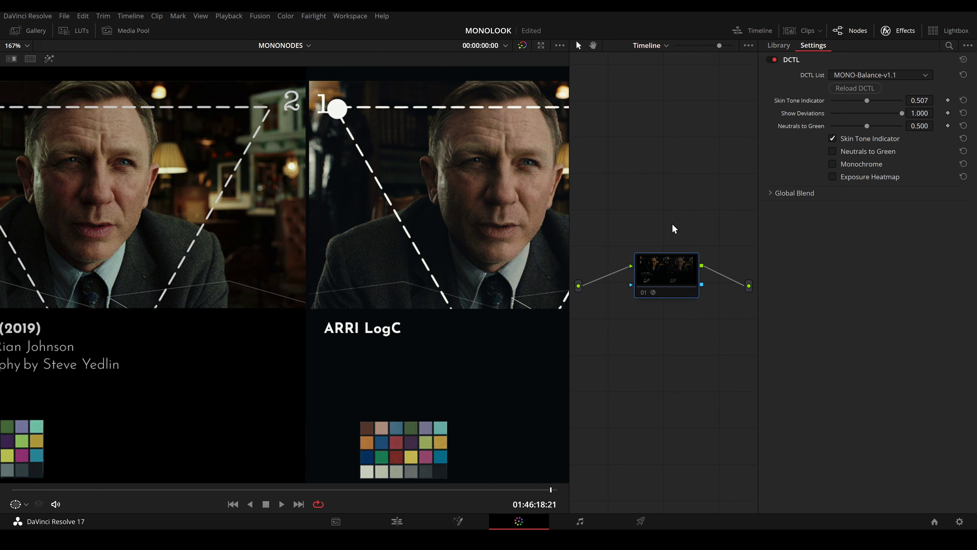
click(656, 46)
click(667, 61)
click(850, 31)
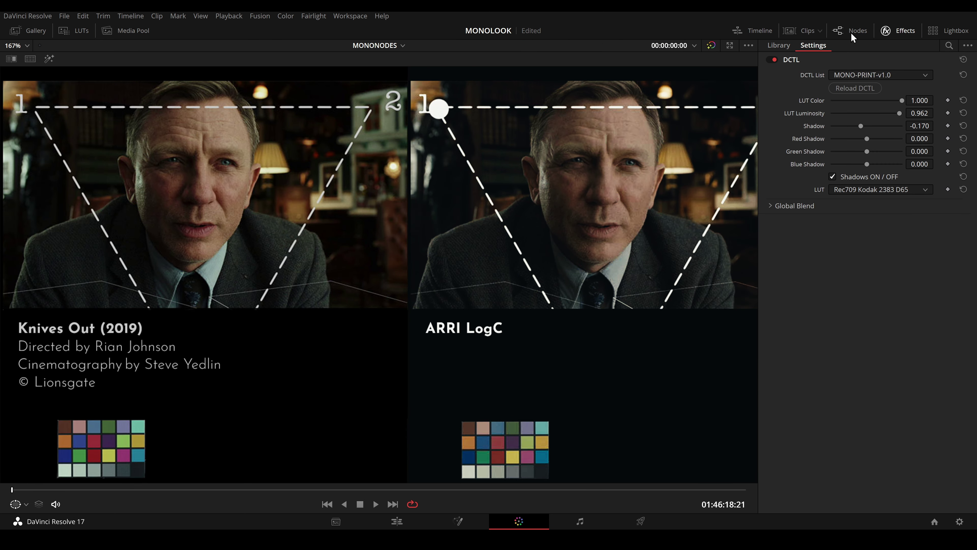
drag(758, 320, 773, 320)
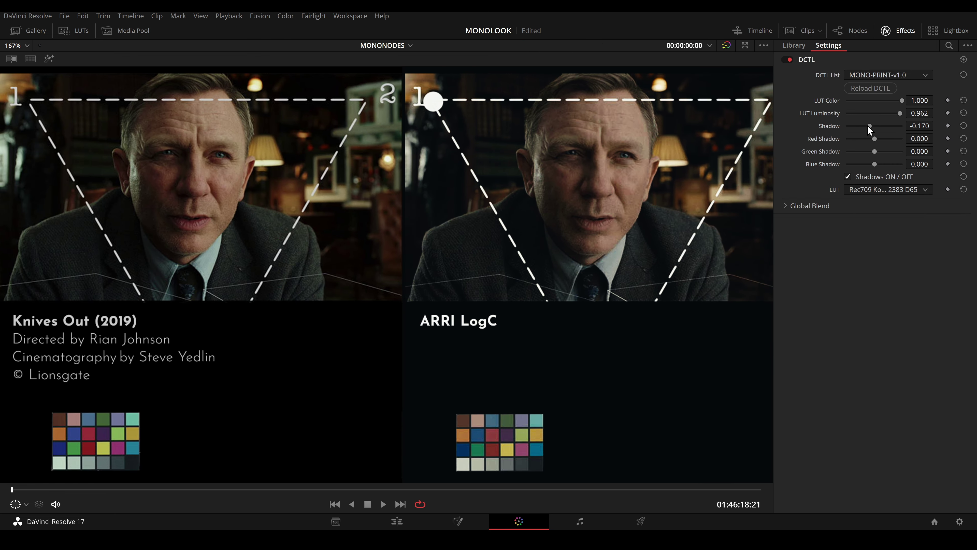
drag(868, 125, 852, 129)
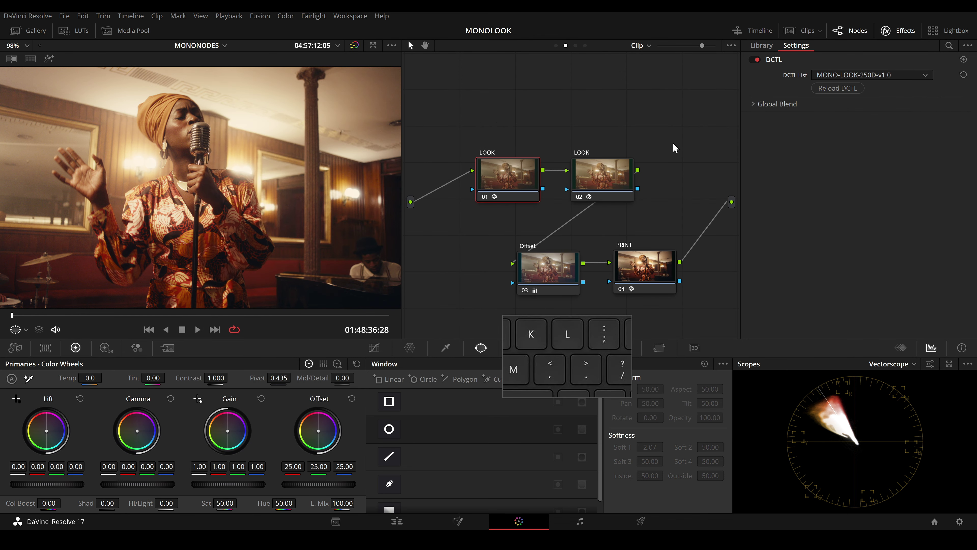
key(period)
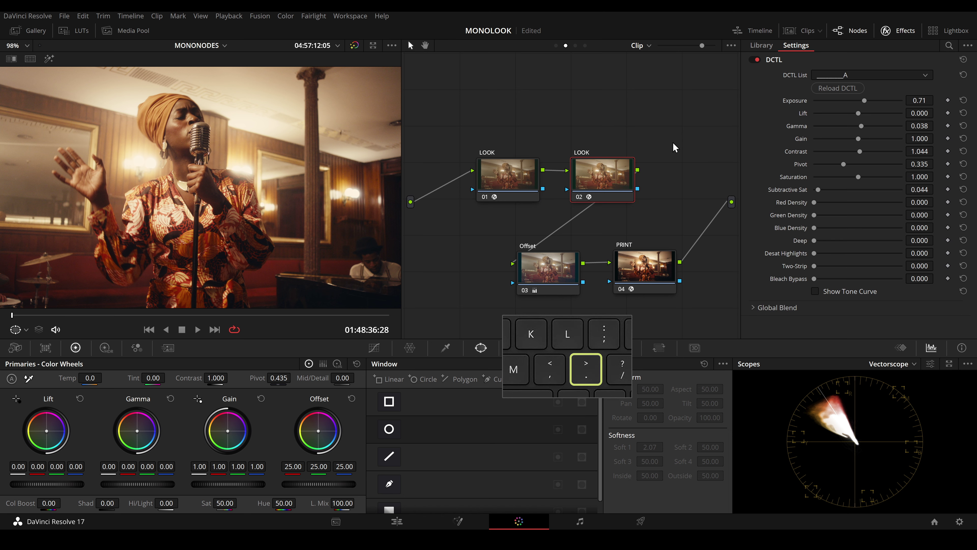
key(comma)
key(comma)
key(period)
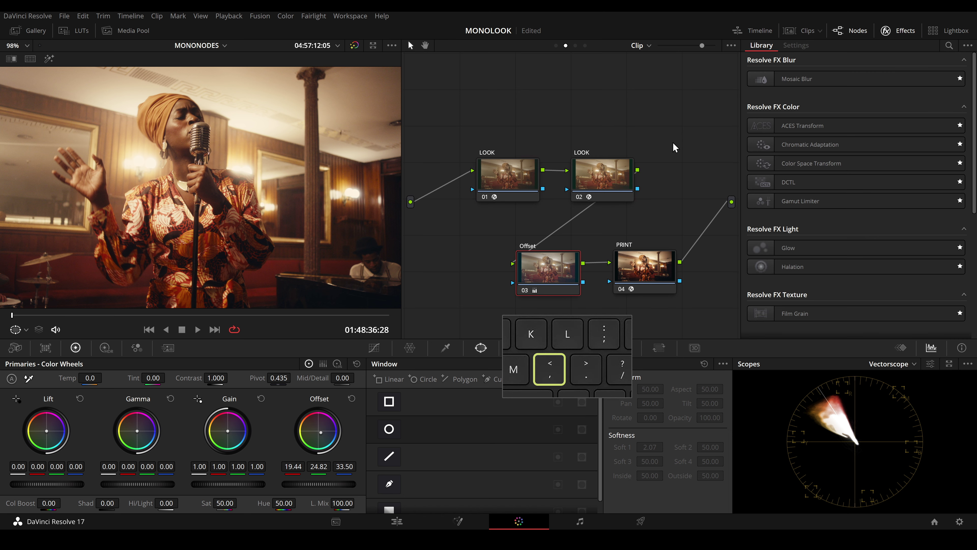
key(period)
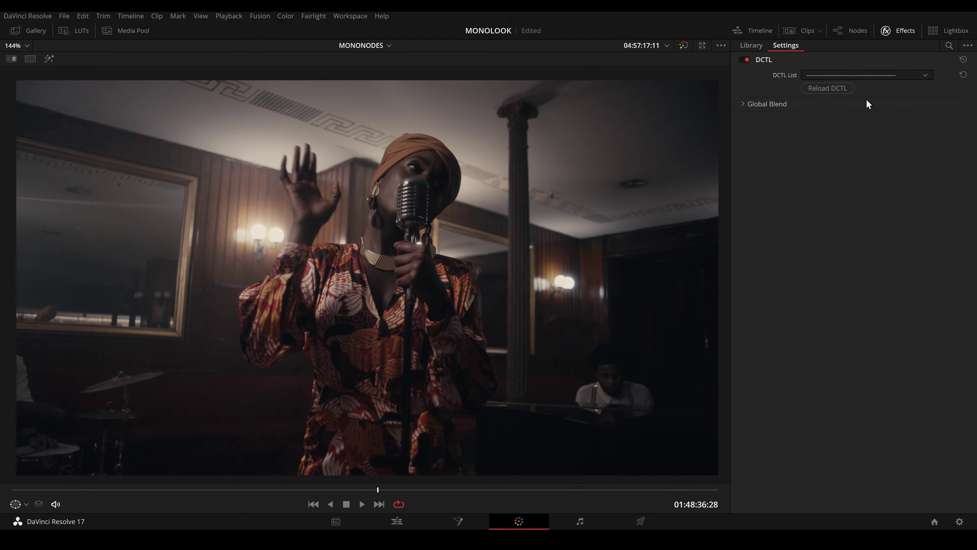
Try MONO-LOOK-200T-v1.0, then MONO-PRINT-v1.0 with lower LUT Luminosity and darker Shadow
click(918, 76)
click(884, 179)
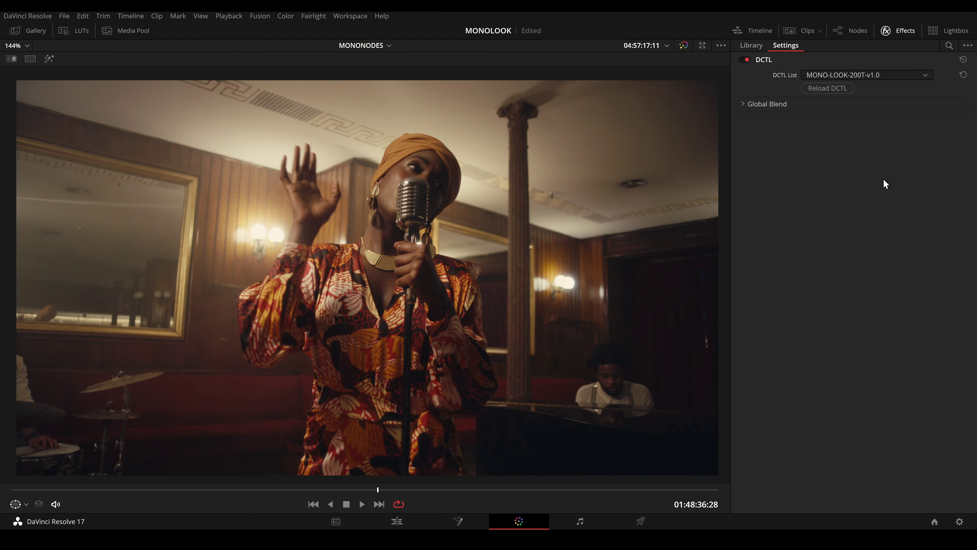
click(885, 76)
click(877, 188)
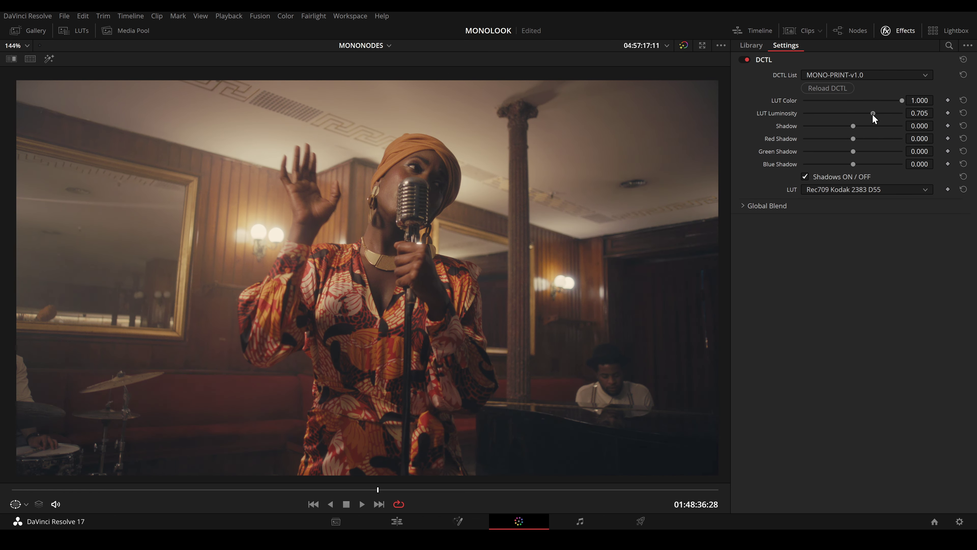
drag(872, 114, 805, 129)
Load the A DCTL and trial Subtractive Sat, Two-Strip 0.072, Exposure 0.65 and lower Contrast
click(866, 75)
click(854, 100)
drag(844, 191, 823, 192)
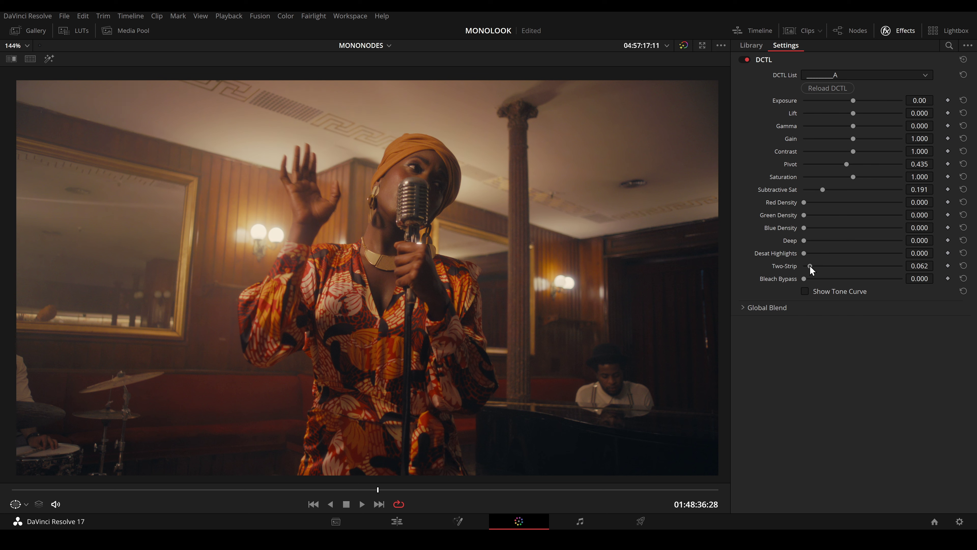
drag(809, 265, 810, 266)
drag(853, 100, 859, 100)
drag(852, 151, 843, 187)
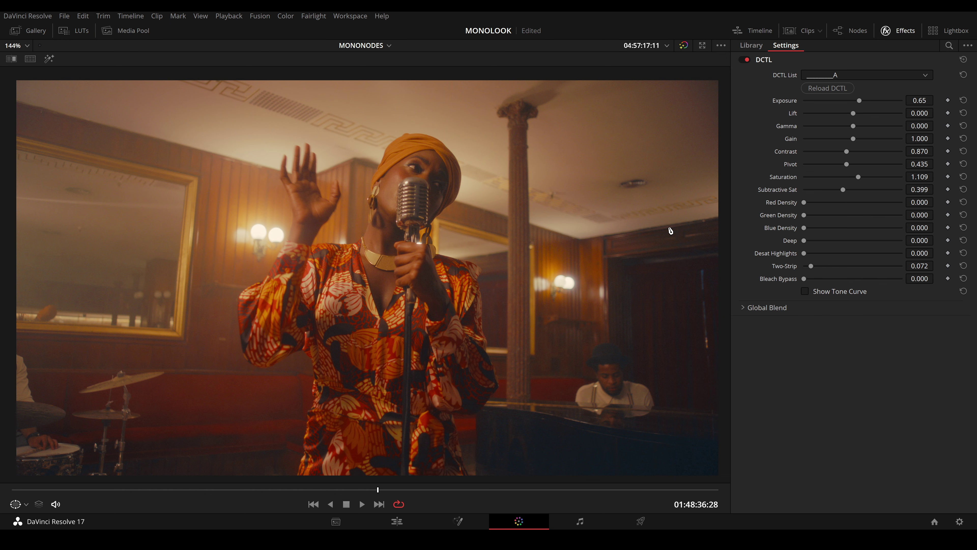
Reload A and set Exposure 0.90, Saturation 1.347, Red Density 0.223, Bleach Bypass 0.410
click(841, 76)
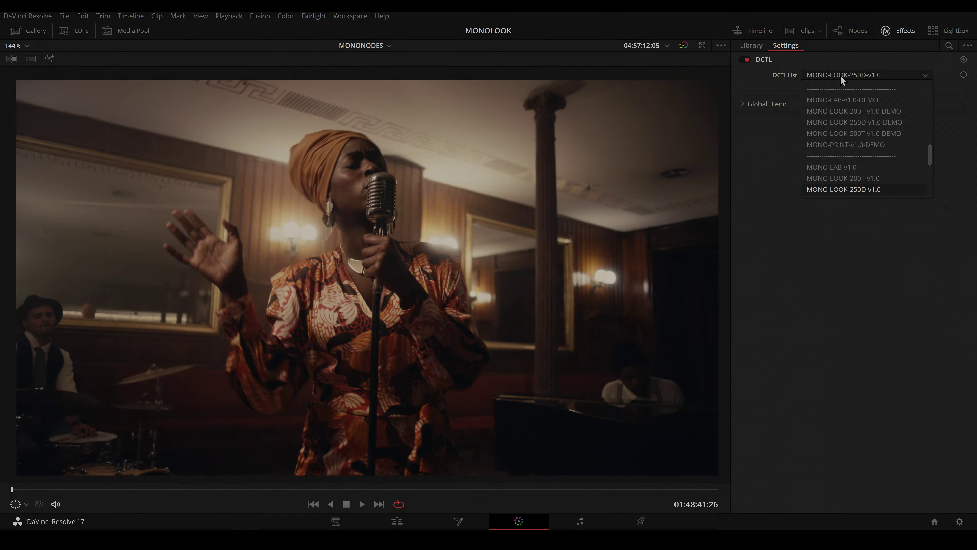
click(847, 186)
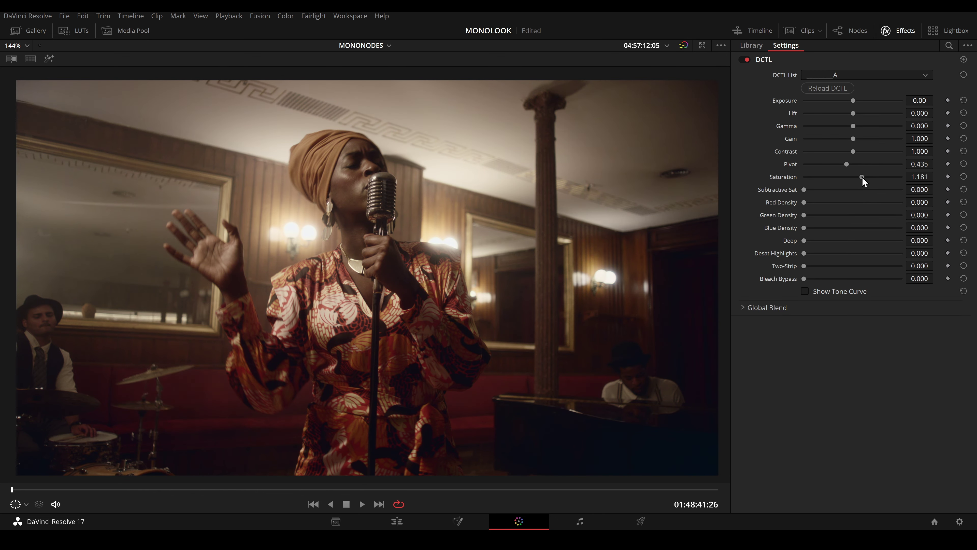
drag(861, 177, 868, 176)
drag(815, 278, 844, 278)
drag(805, 189, 825, 202)
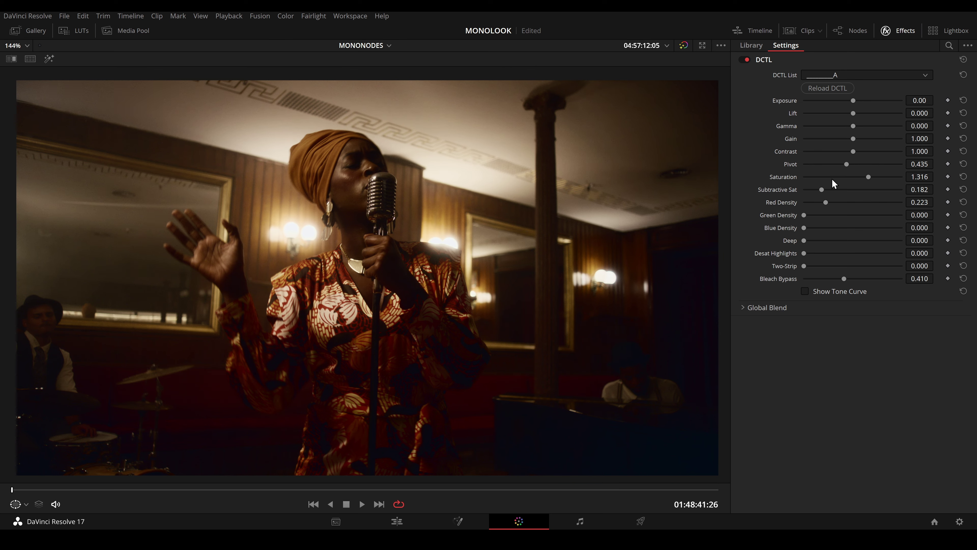
drag(853, 100, 861, 100)
drag(868, 176, 870, 177)
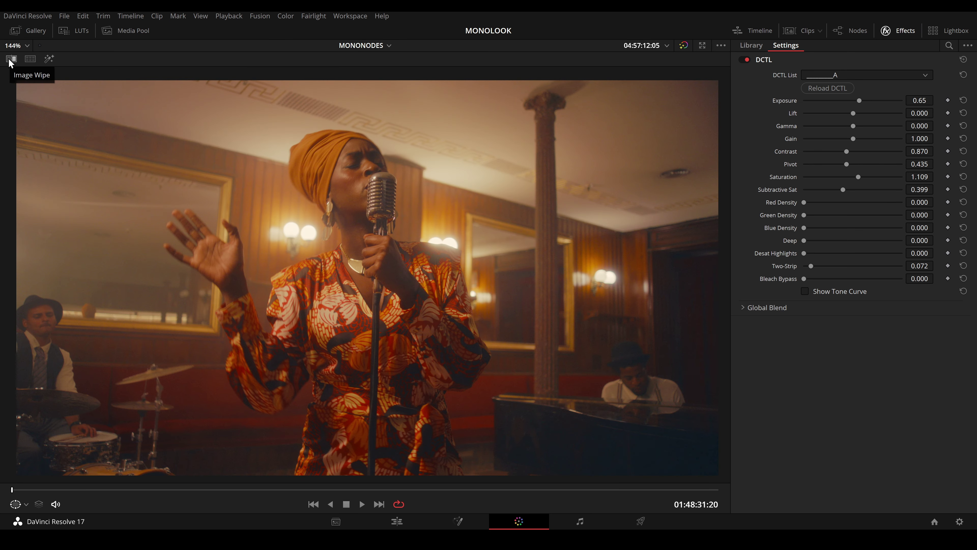
Grab a still of the grade and compare against it with an image wipe
right_click(208, 193)
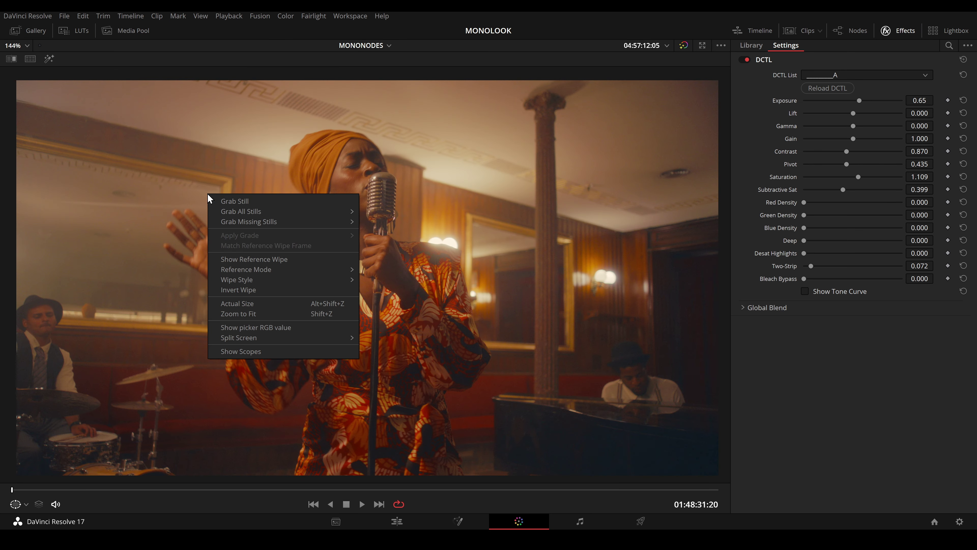
click(229, 202)
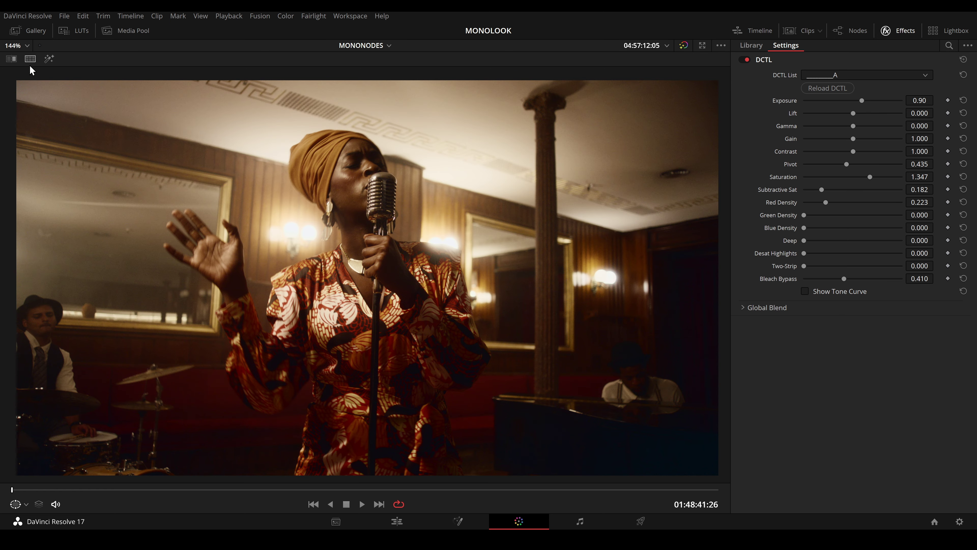
click(11, 58)
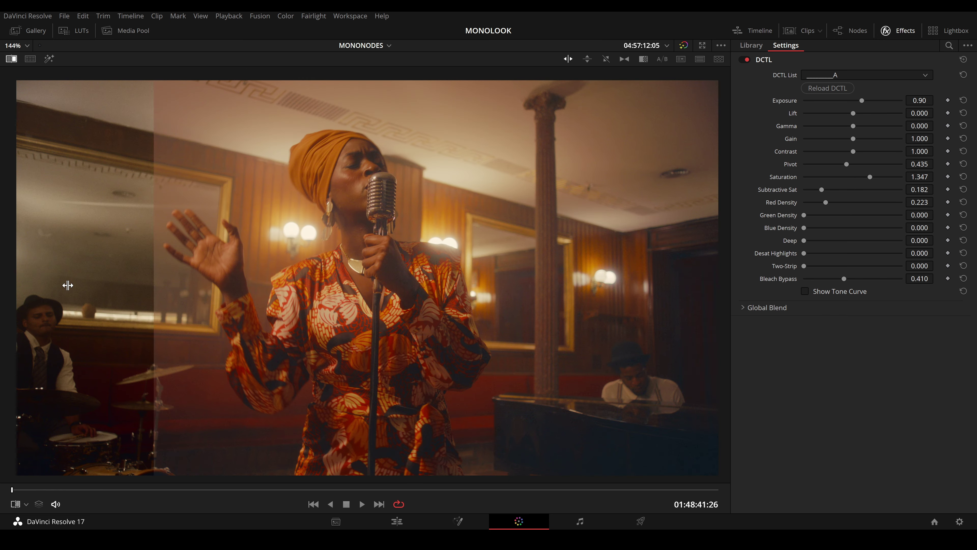